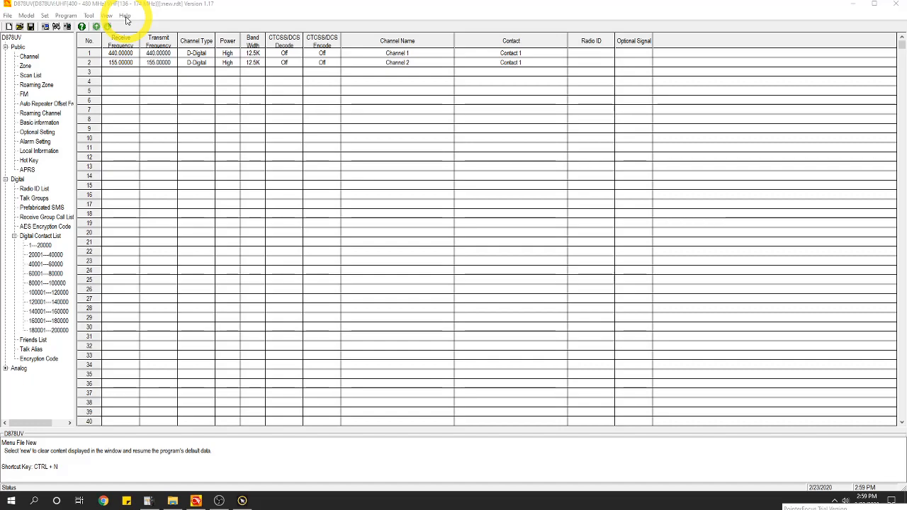
# View the software version information from the Help menu, then close it
pyautogui.click(126, 16)
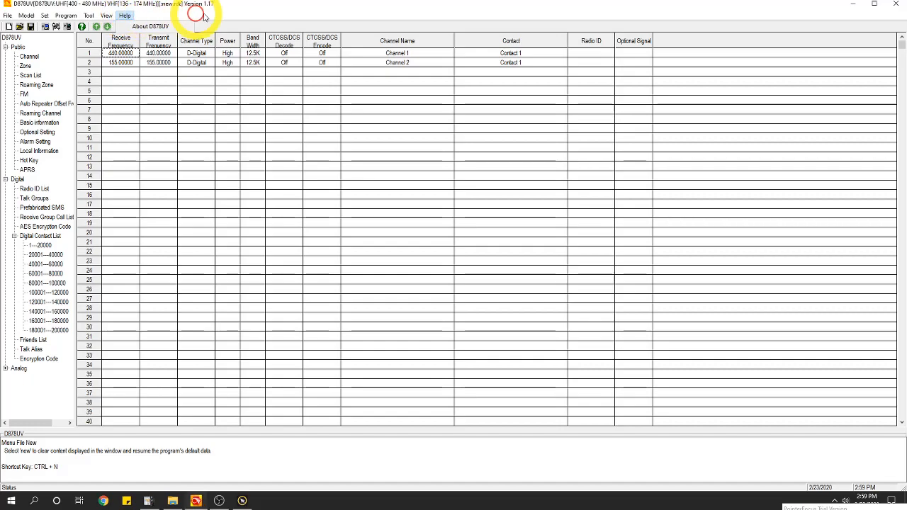
pyautogui.click(161, 26)
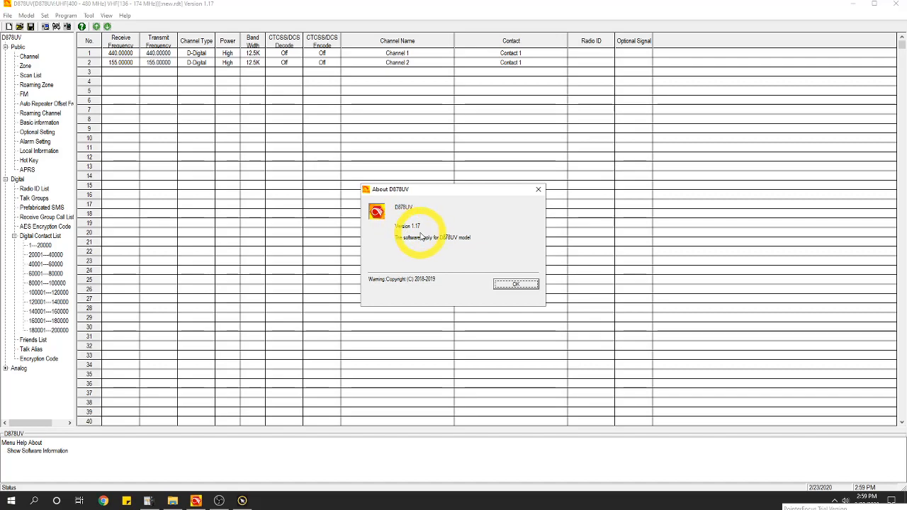
pyautogui.click(538, 190)
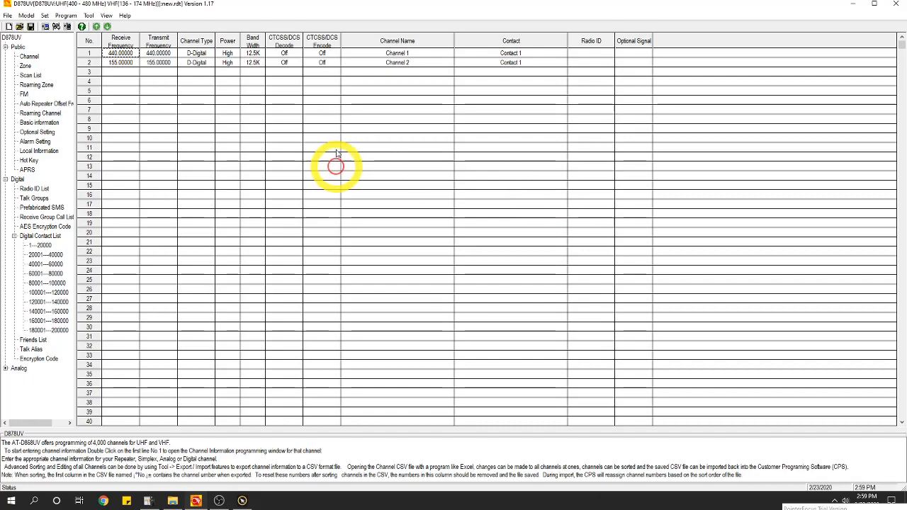
# In Tool > Options, turn off Bluetooth and 500 Hours Record, keeping GPS and APRS enabled
pyautogui.click(89, 17)
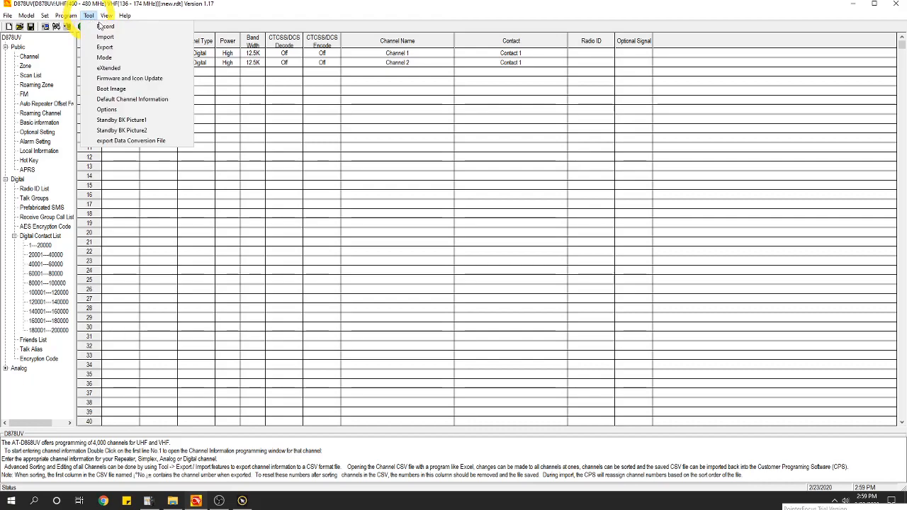
pyautogui.click(117, 110)
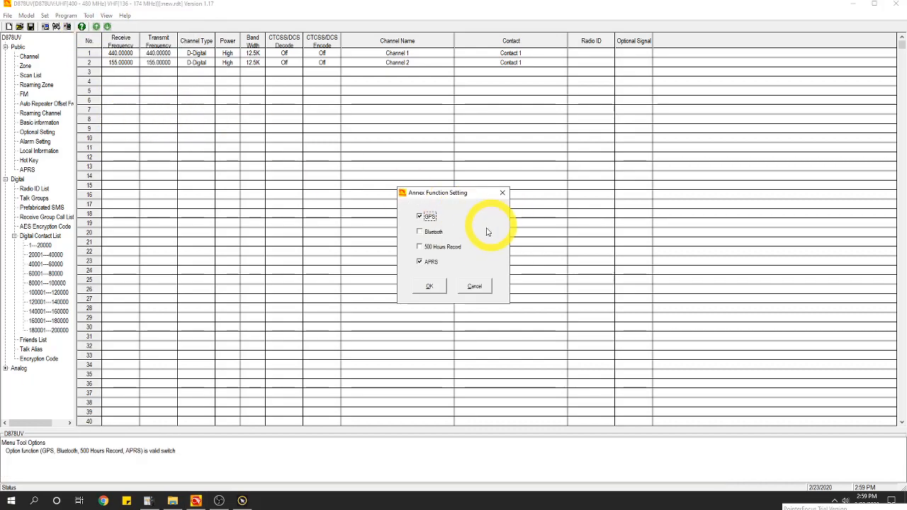
pyautogui.click(421, 233)
pyautogui.click(422, 233)
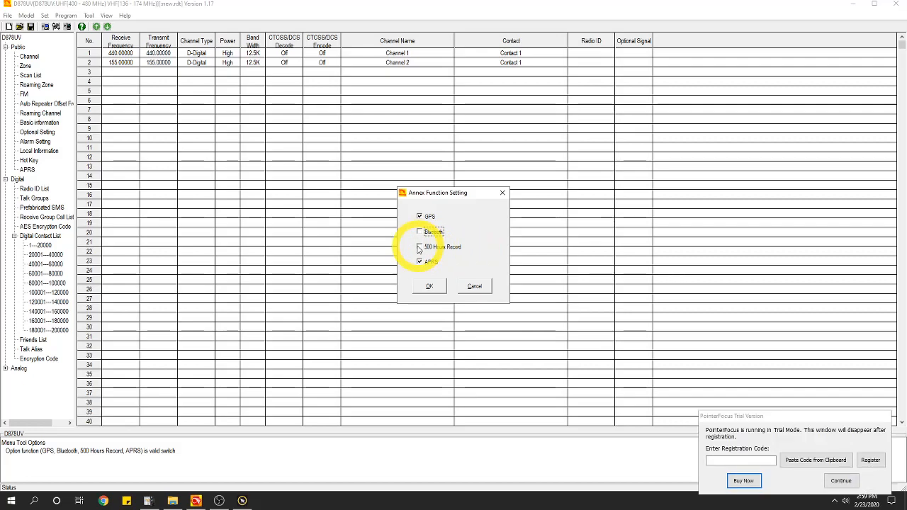
pyautogui.click(425, 246)
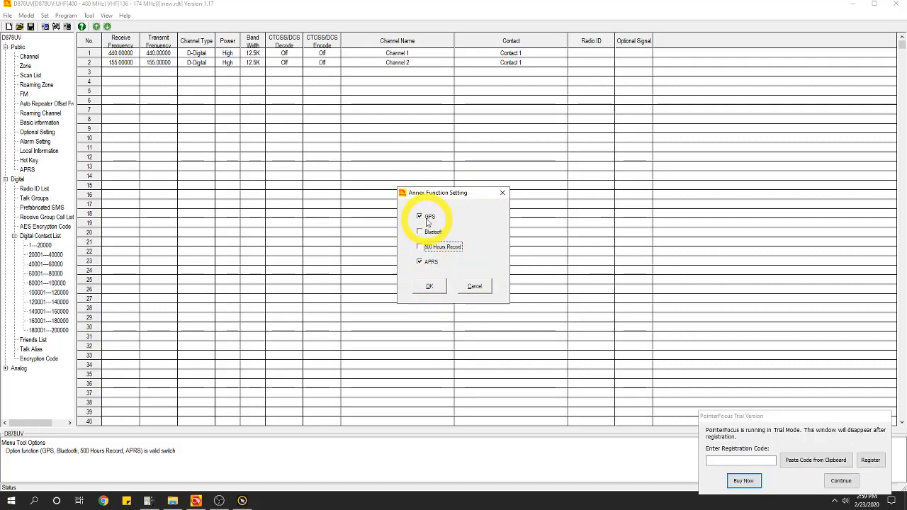
pyautogui.click(431, 288)
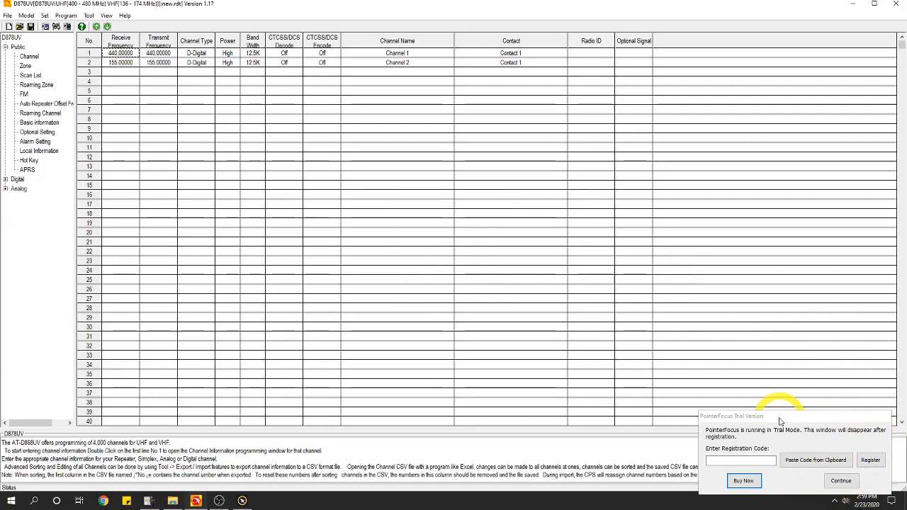
# Fill Radio ID List entry 1 with the operator's DMR ID and callsign as its name
pyautogui.moveTo(780, 422); pyautogui.dragTo(784, 509)
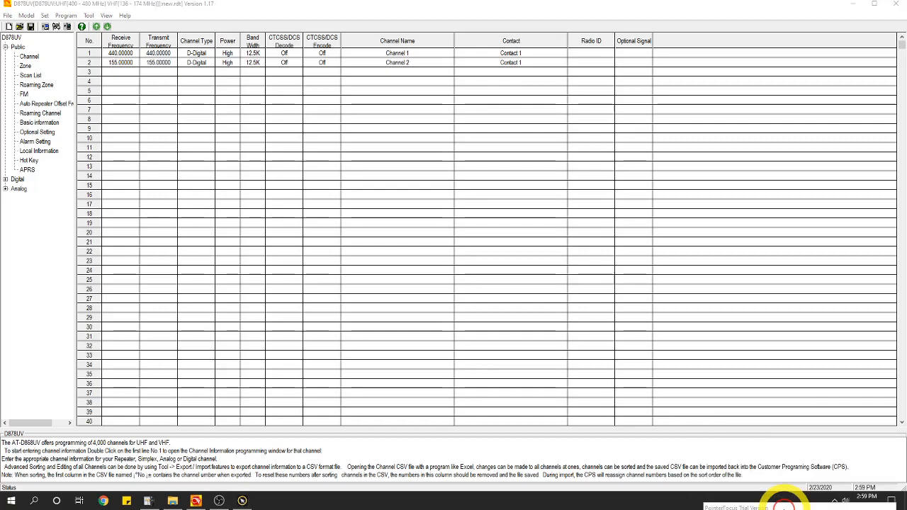
pyautogui.click(5, 180)
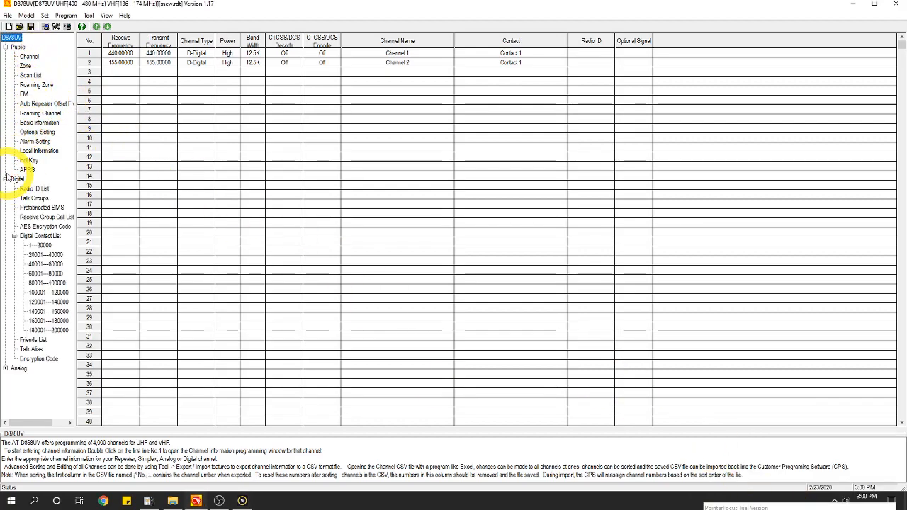
pyautogui.click(34, 188)
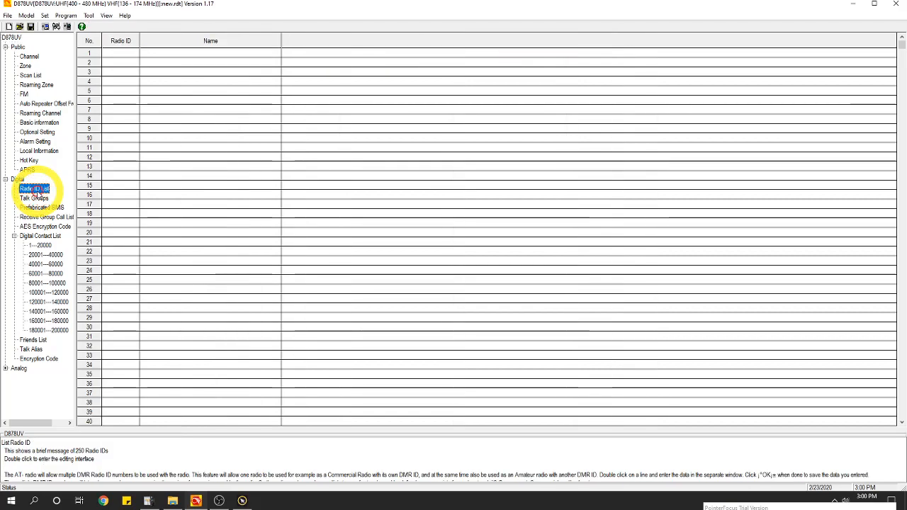
pyautogui.doubleClick(122, 56)
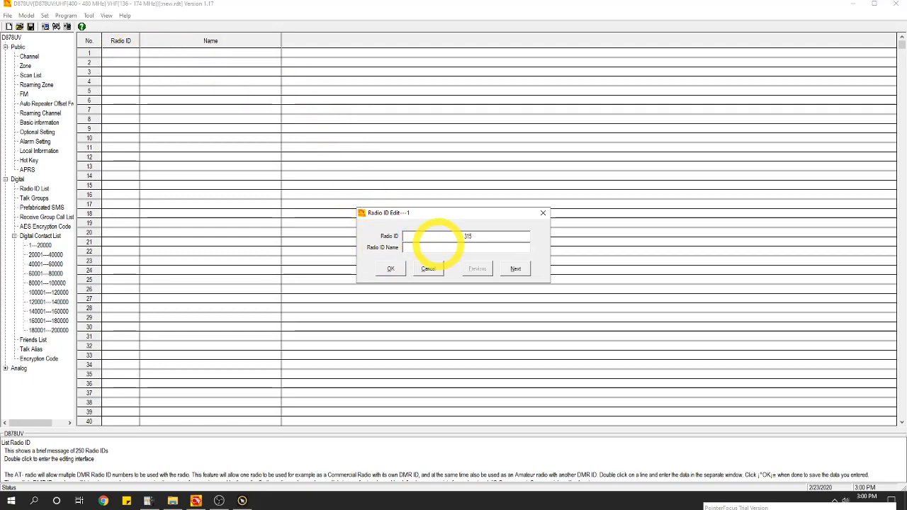
pyautogui.write('53')
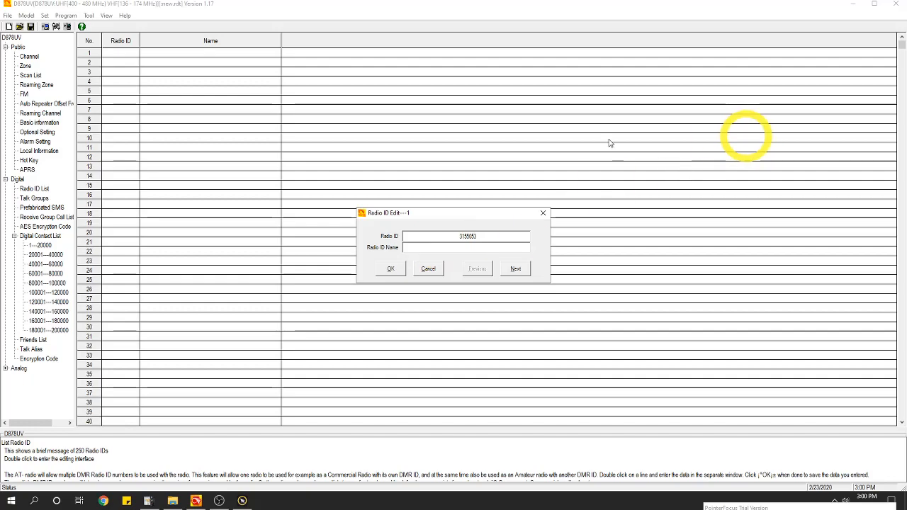
pyautogui.press('Tab')
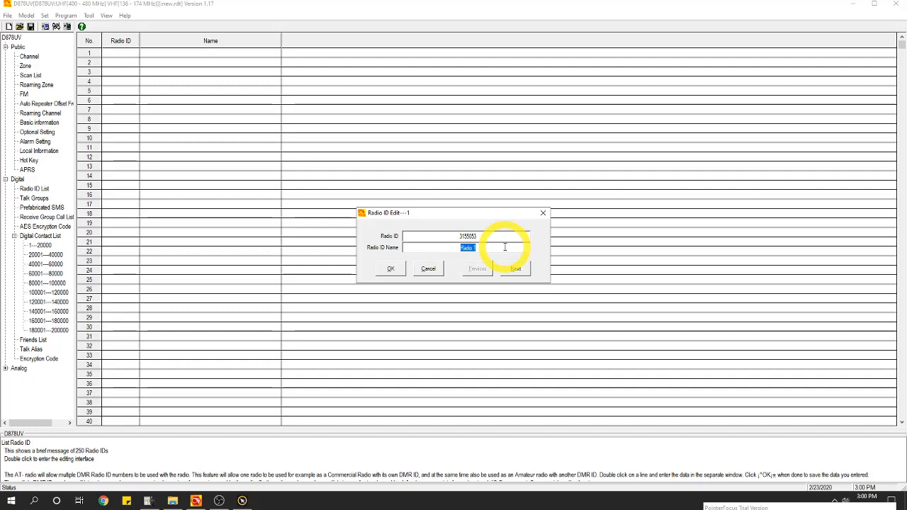
pyautogui.write('WX9KVH')
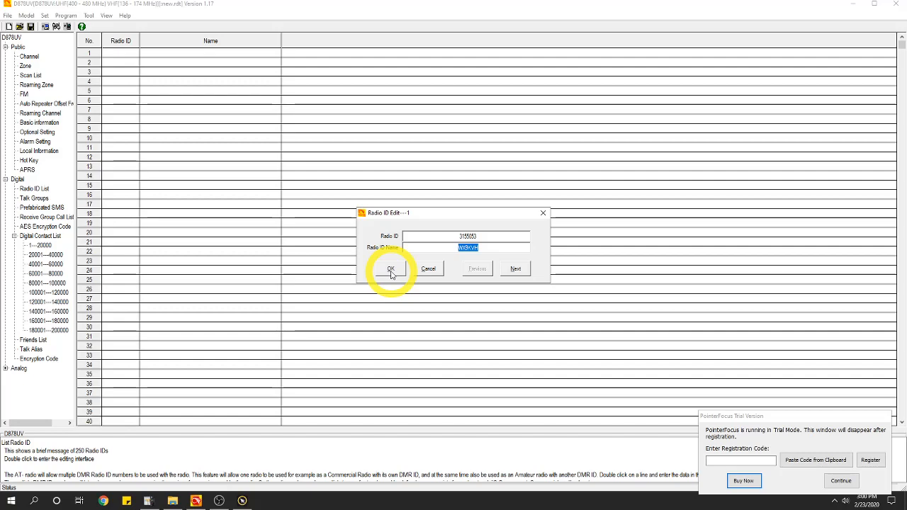
pyautogui.click(391, 270)
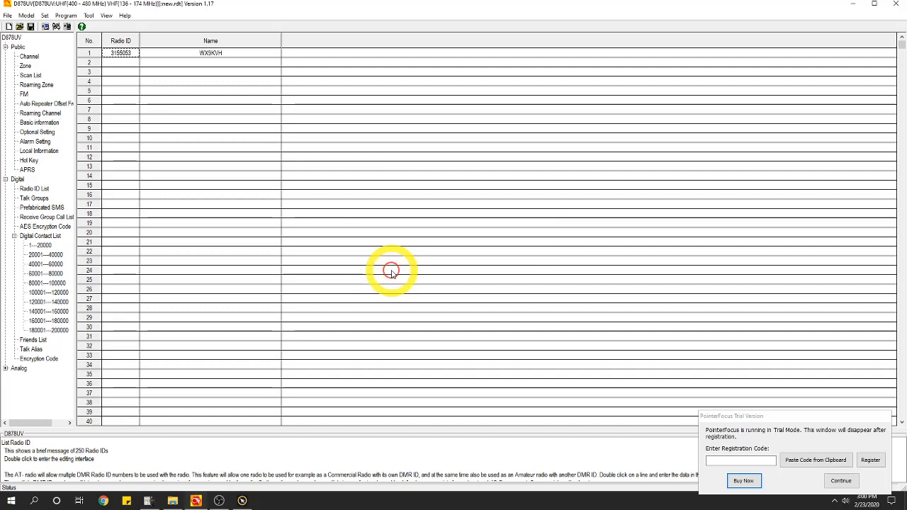
# Delete Channel 2 from the channel list and open Channel 1 for editing
pyautogui.click(30, 59)
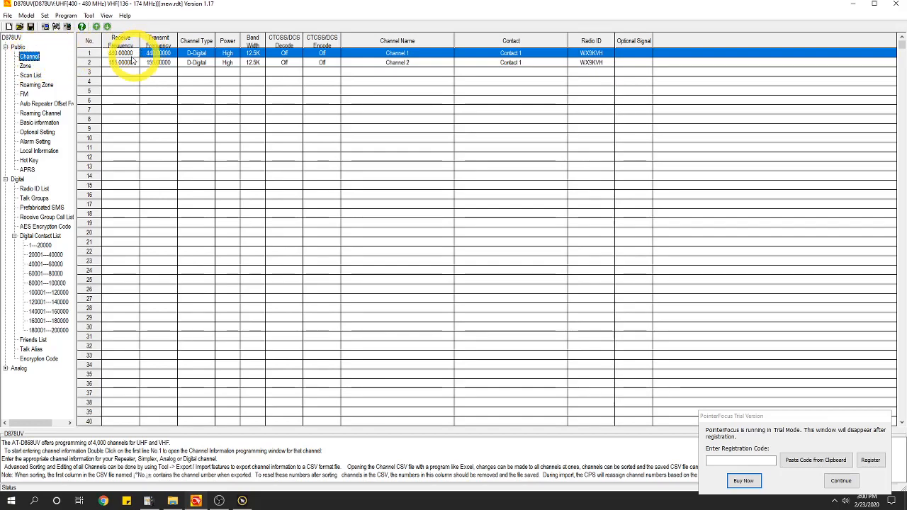
pyautogui.click(91, 64)
pyautogui.press('Delete')
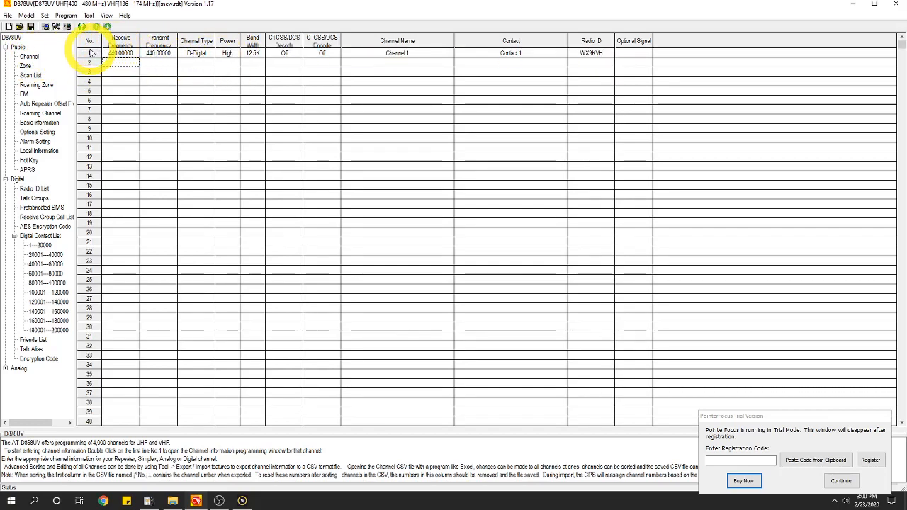
pyautogui.doubleClick(127, 54)
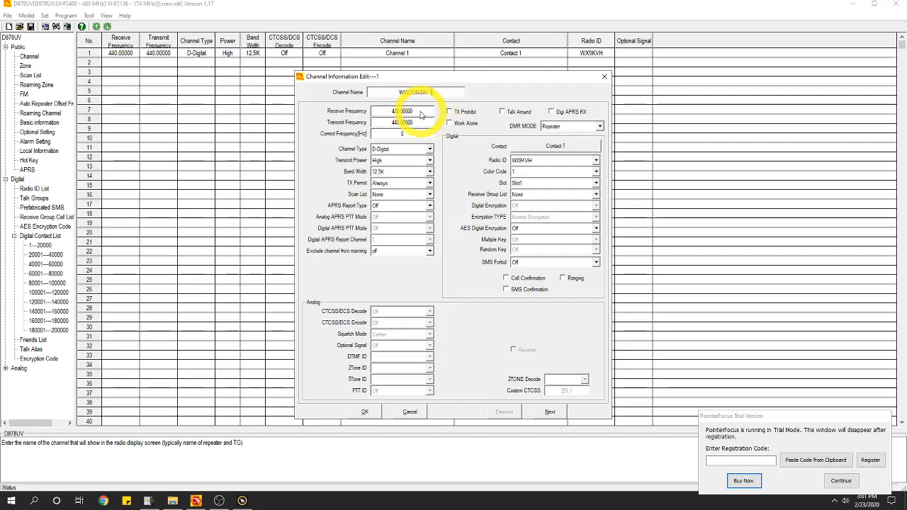
# Give WISCONSIN 1 receive frequency 442.00000 and transmit frequency 447.00000 MHz
pyautogui.doubleClick(414, 112)
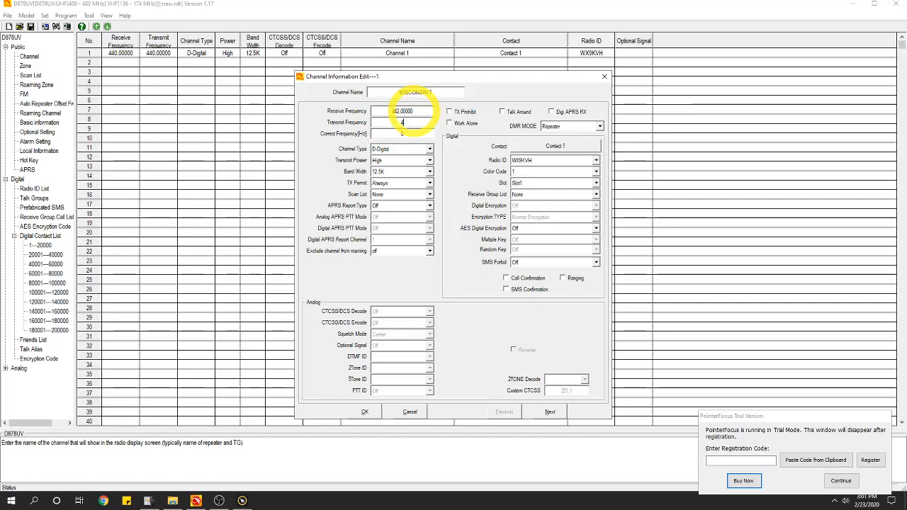
pyautogui.write('447.0')
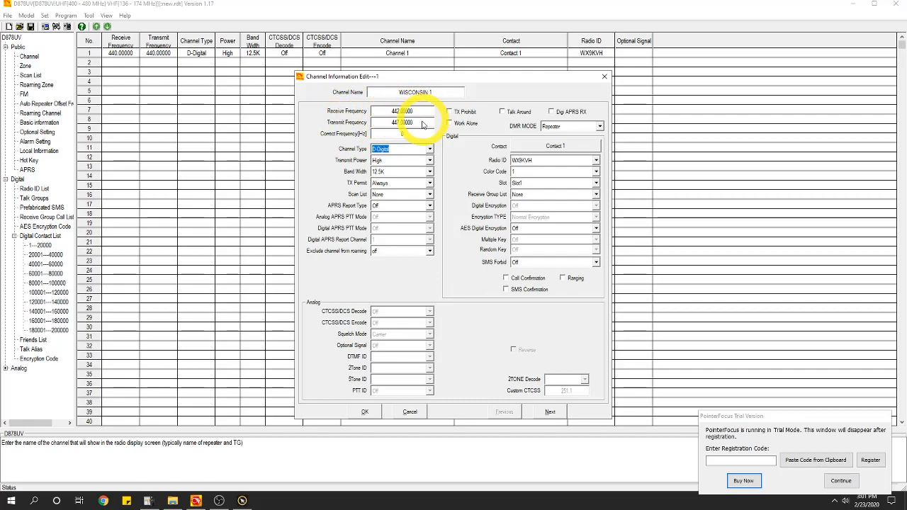
pyautogui.click(599, 126)
pyautogui.click(557, 136)
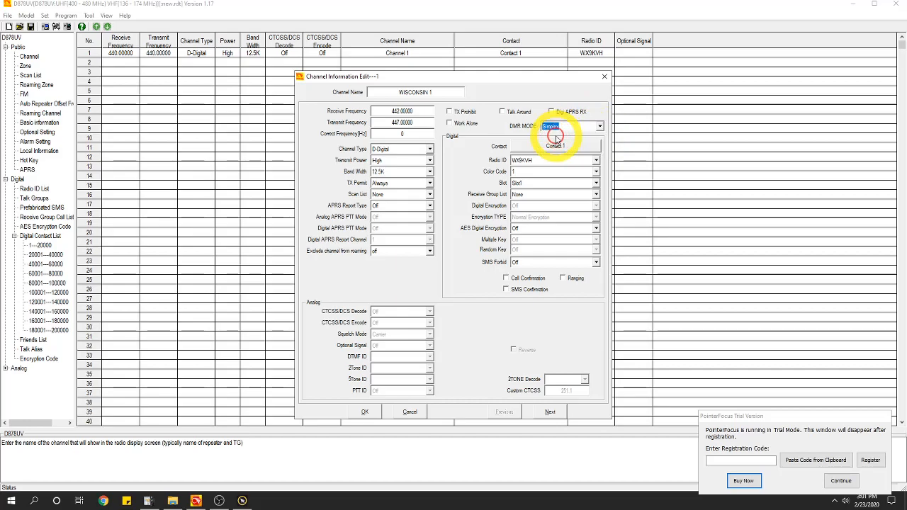
pyautogui.click(600, 126)
pyautogui.click(595, 145)
pyautogui.click(598, 126)
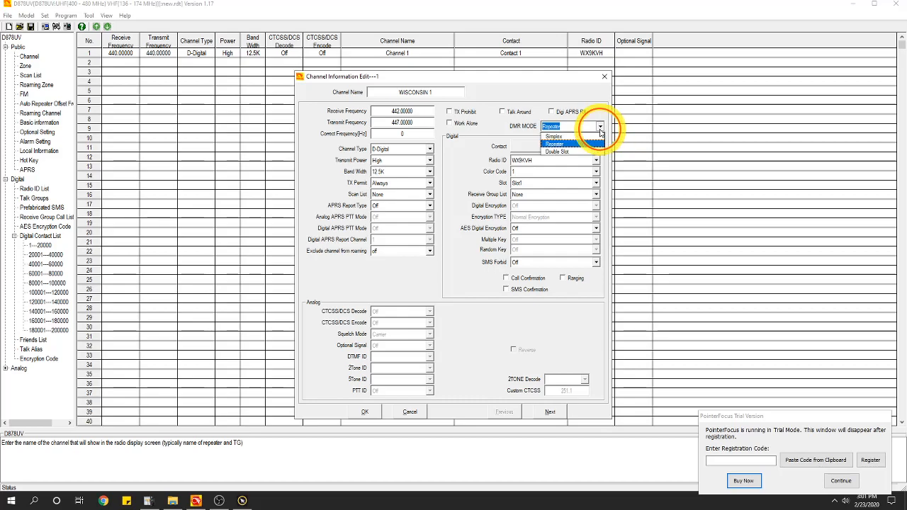
pyautogui.click(563, 144)
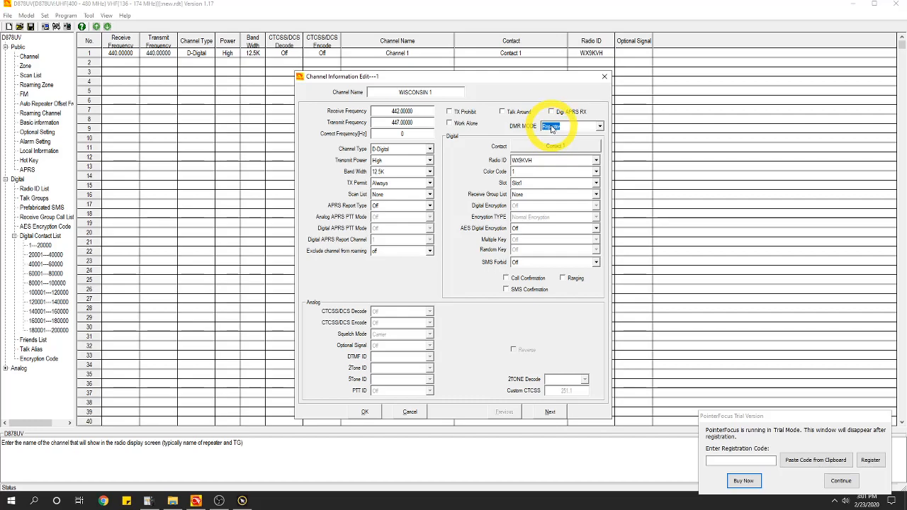
pyautogui.click(600, 126)
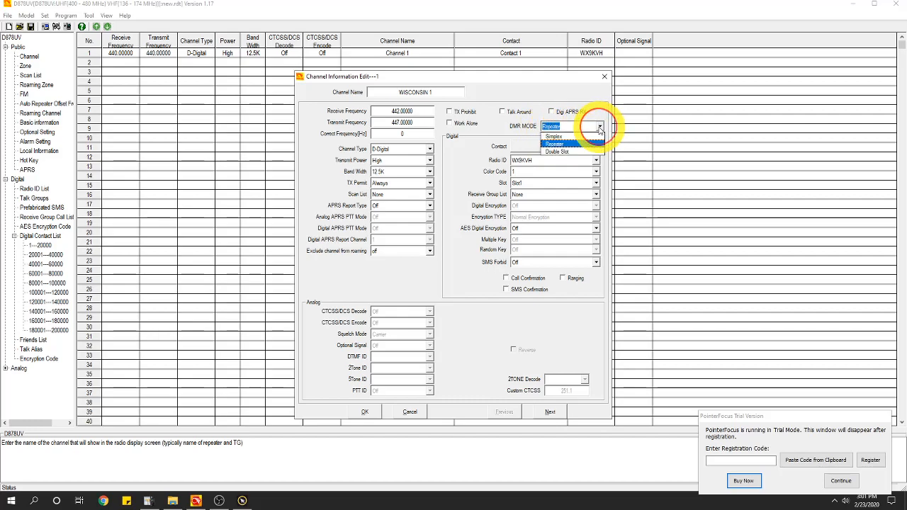
pyautogui.click(568, 139)
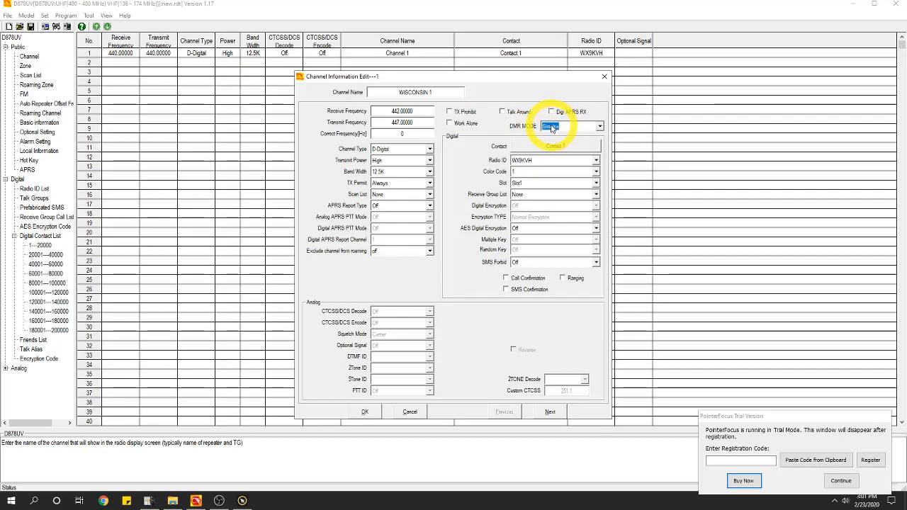
pyautogui.click(600, 127)
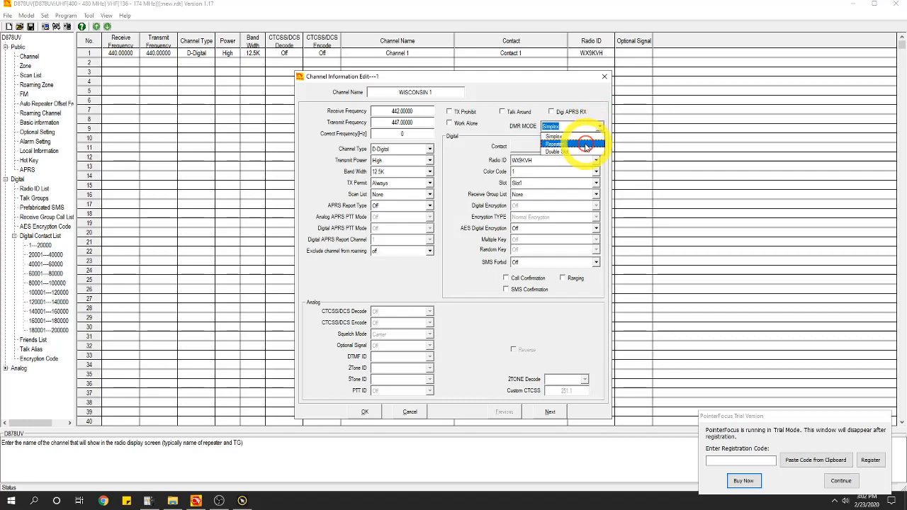
pyautogui.click(586, 144)
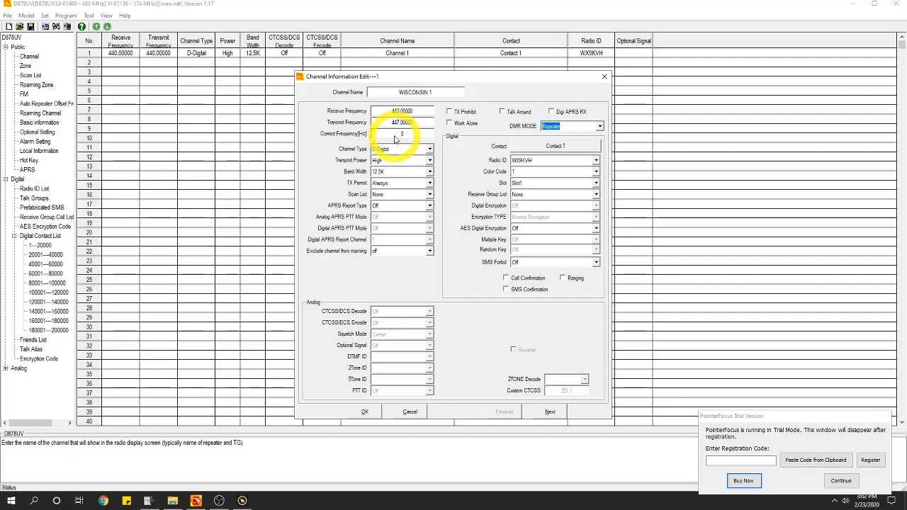
# Keep channel type D-Digital and band width 12.5K, and set transmit power to Low
pyautogui.click(429, 151)
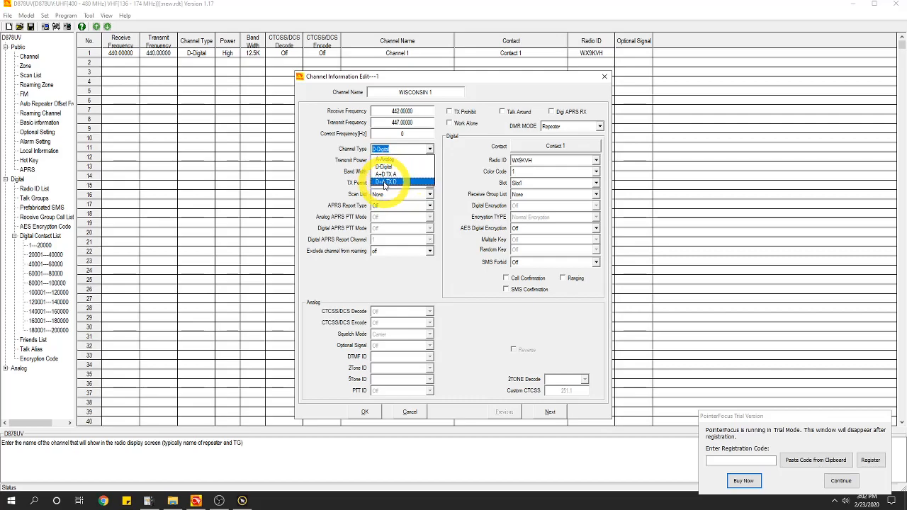
pyautogui.click(310, 171)
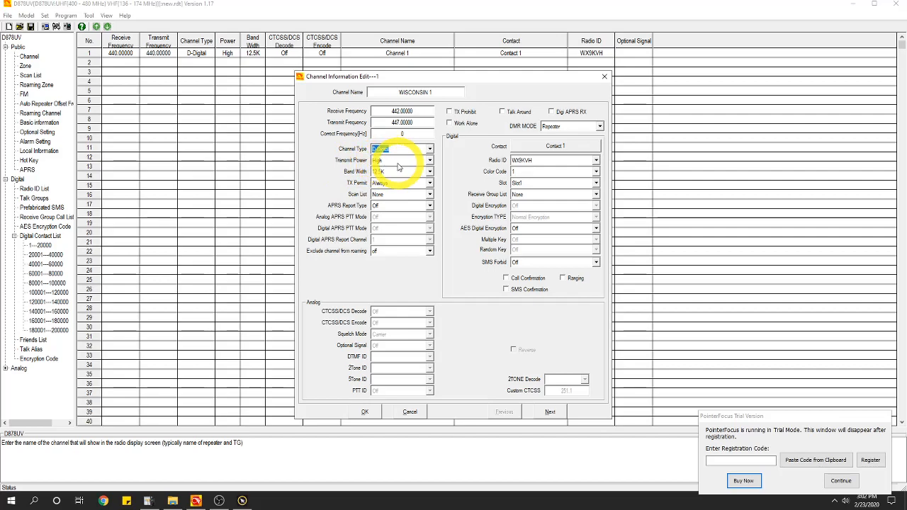
pyautogui.click(386, 162)
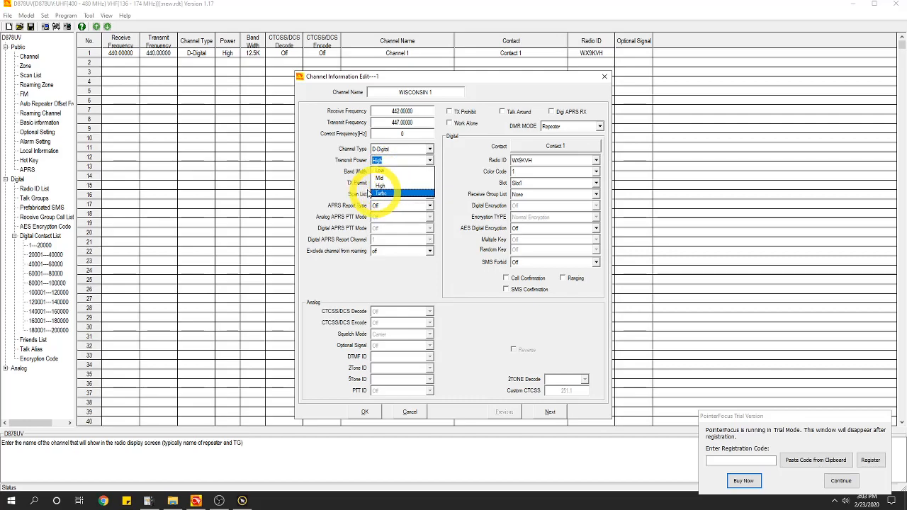
pyautogui.click(380, 171)
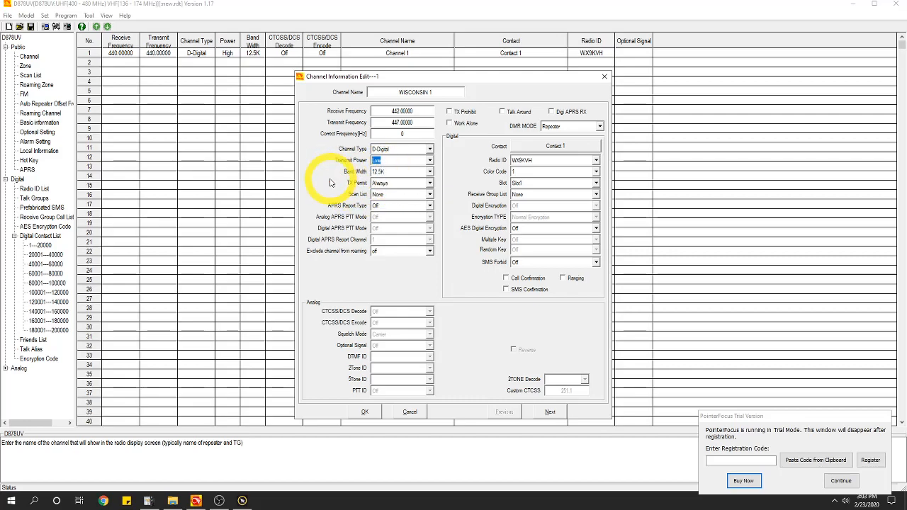
pyautogui.click(429, 171)
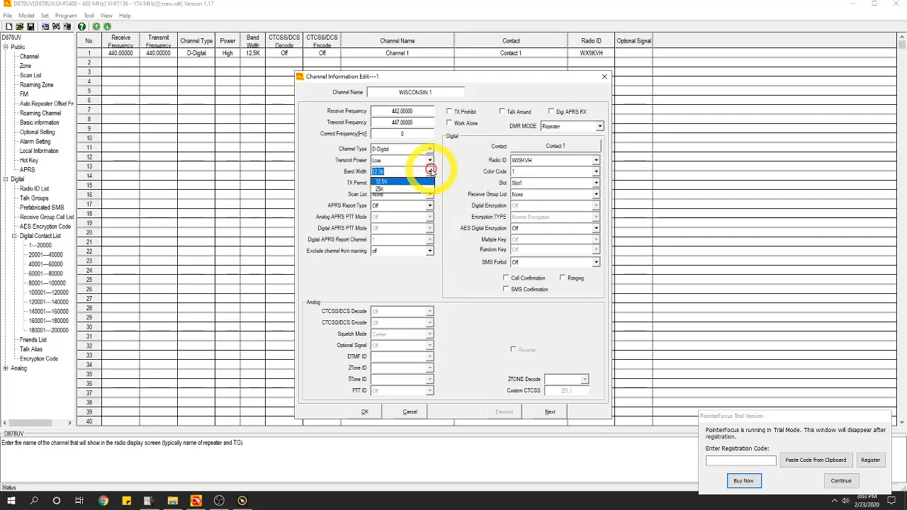
pyautogui.click(382, 181)
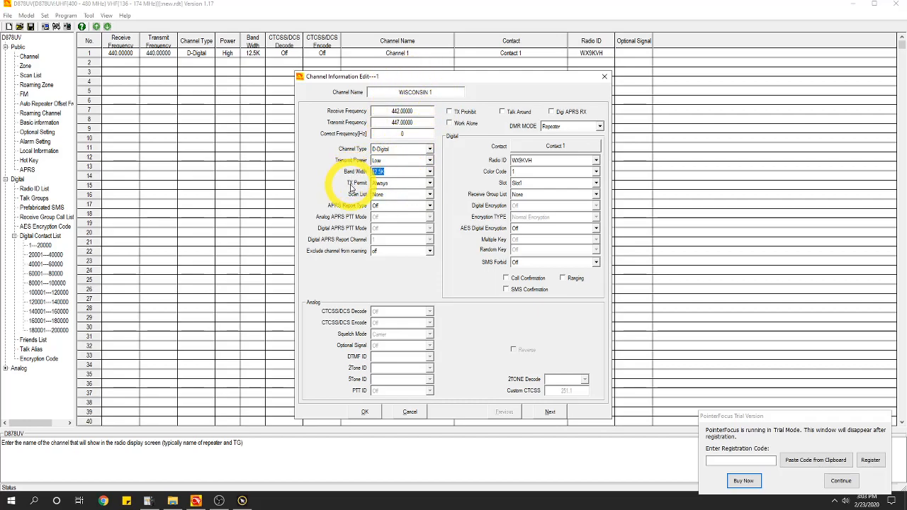
# Set the channel's TX Permit to Different Color Code
pyautogui.click(429, 183)
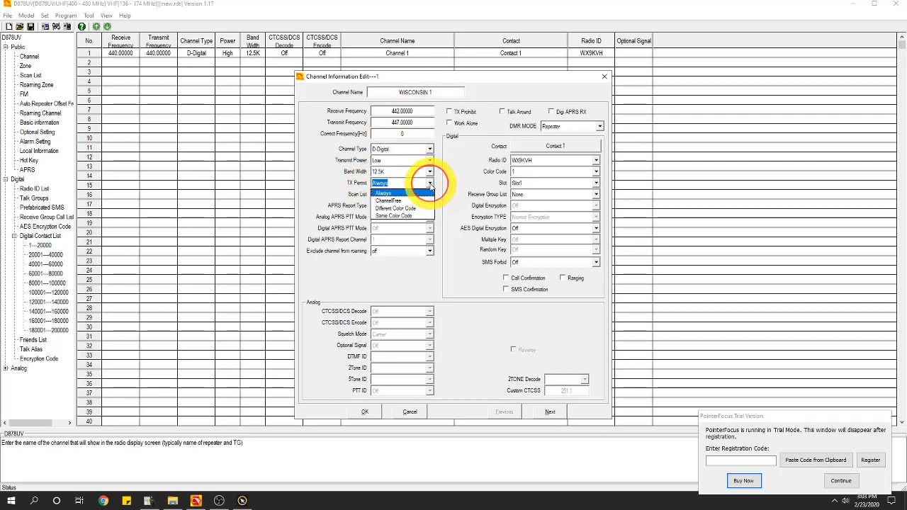
pyautogui.click(430, 183)
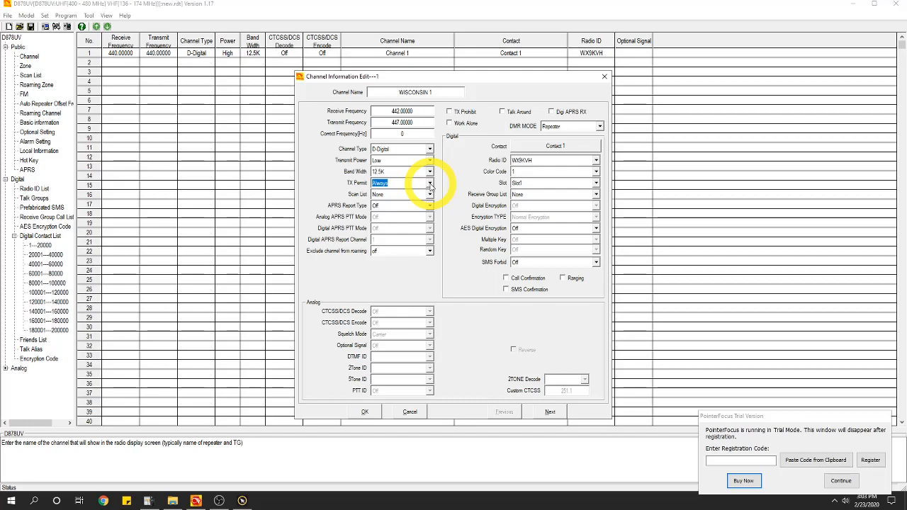
pyautogui.click(430, 183)
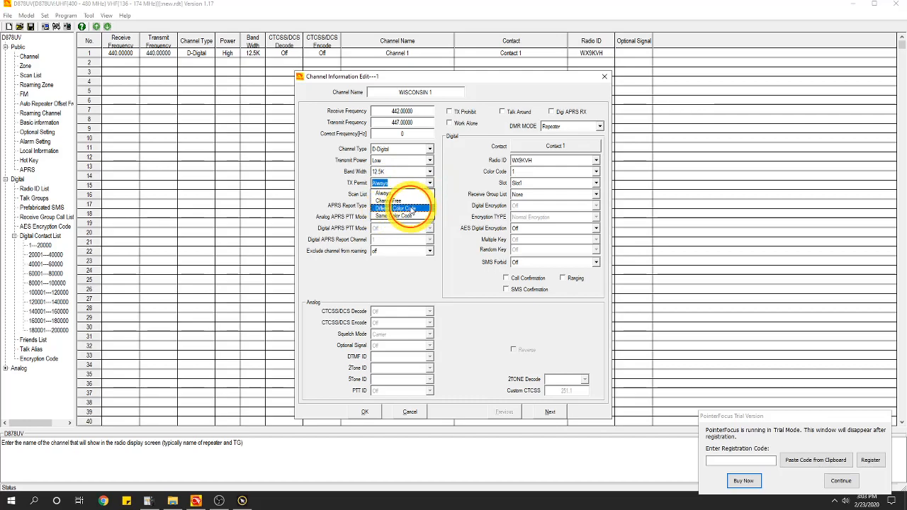
pyautogui.click(411, 210)
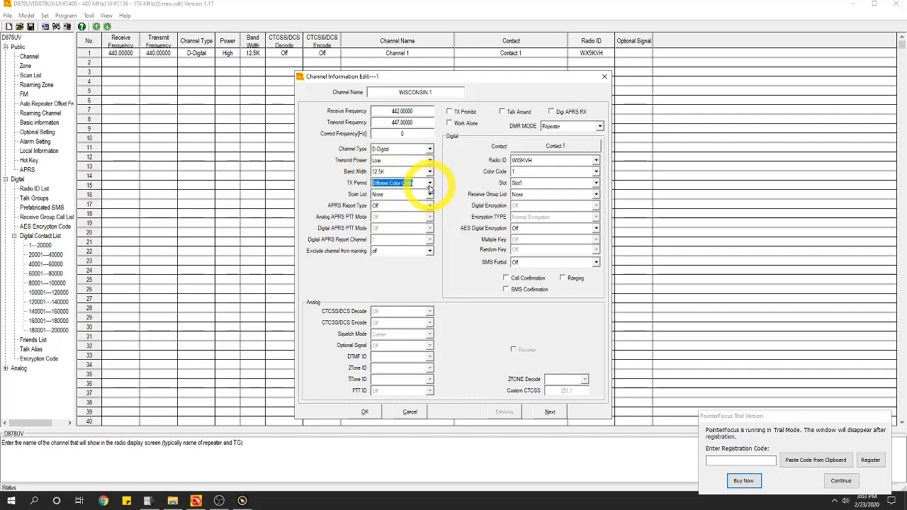
pyautogui.click(430, 183)
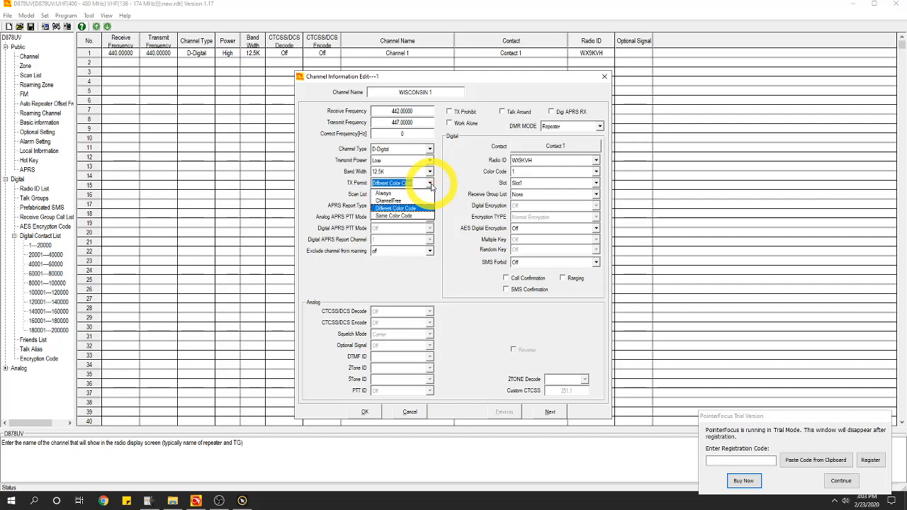
pyautogui.click(429, 183)
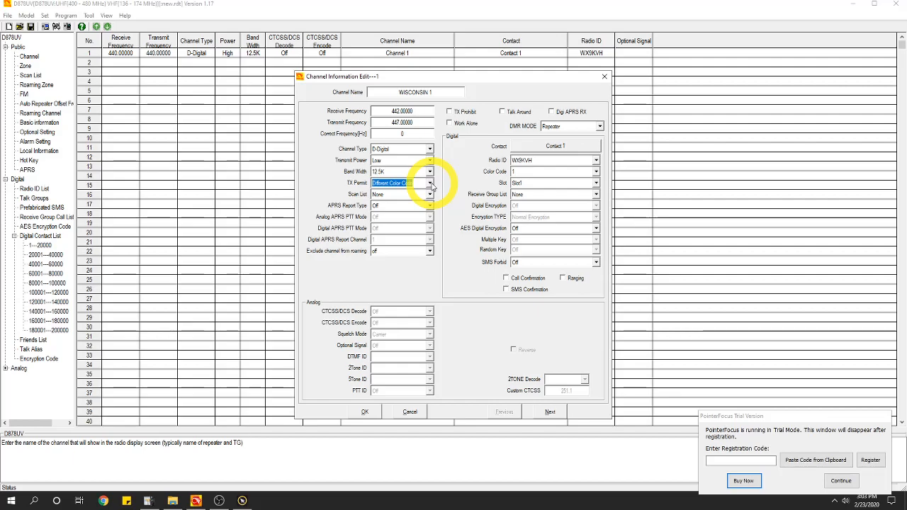
pyautogui.click(429, 184)
pyautogui.click(429, 183)
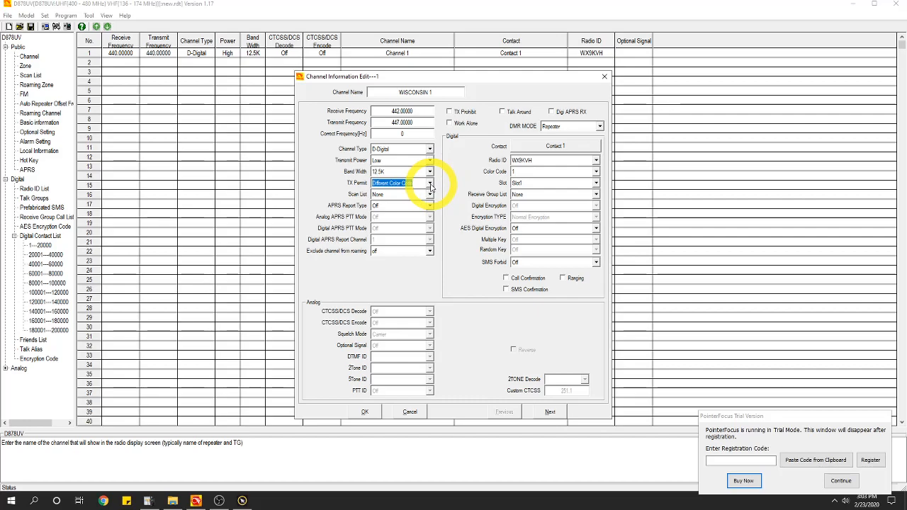
# Set WISCONSIN 1's Color Code to 9
pyautogui.click(522, 172)
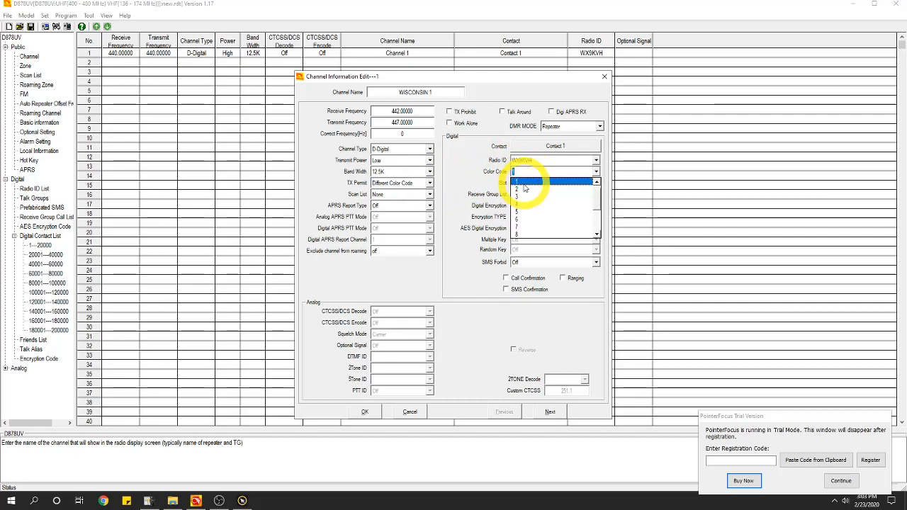
pyautogui.click(526, 178)
pyautogui.click(526, 177)
pyautogui.click(526, 176)
pyautogui.click(525, 174)
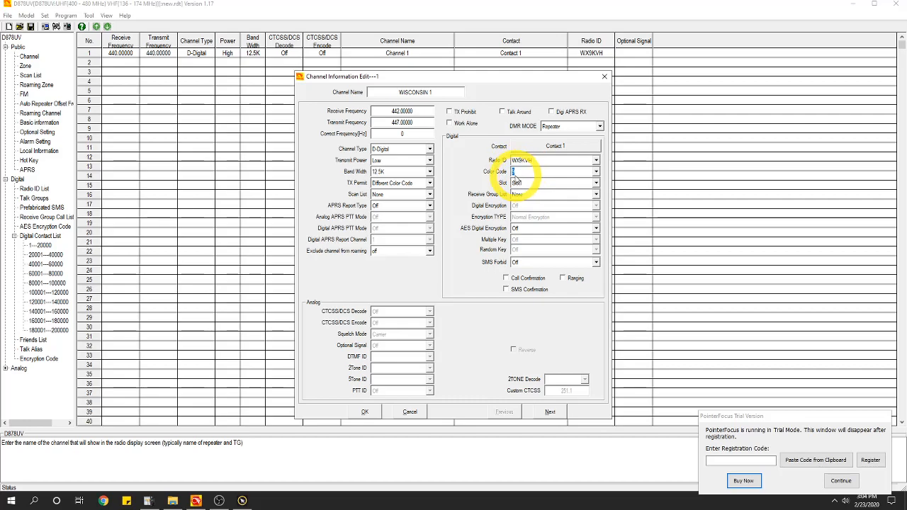
# Confirm TX Permit stays Different Color Code and Scan List stays None
pyautogui.click(429, 183)
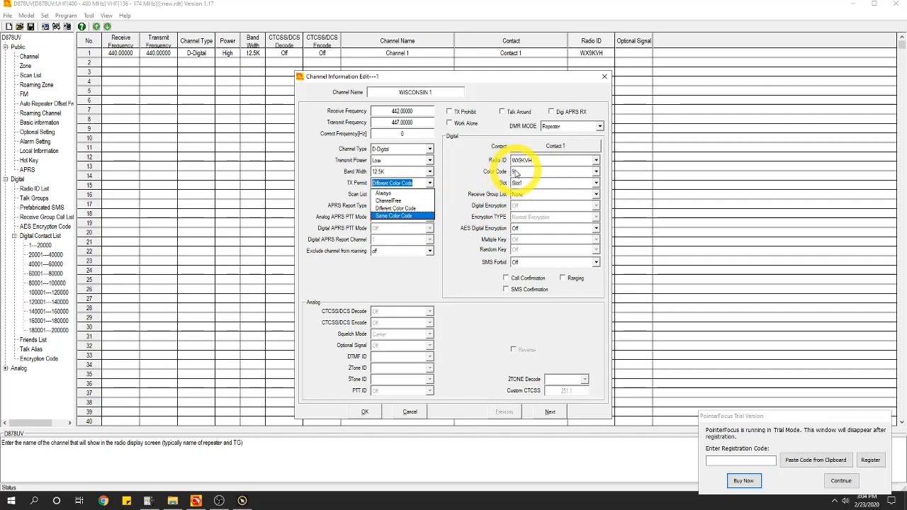
pyautogui.click(424, 209)
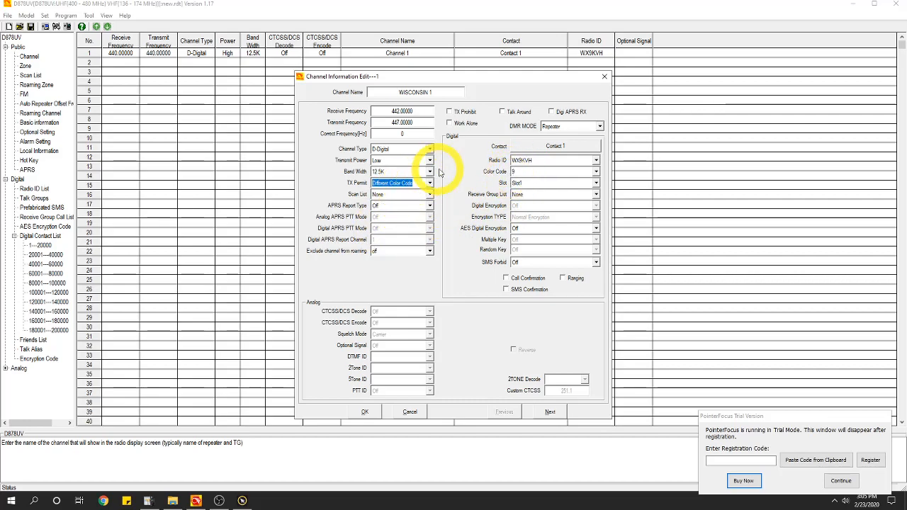
pyautogui.click(429, 195)
pyautogui.click(430, 195)
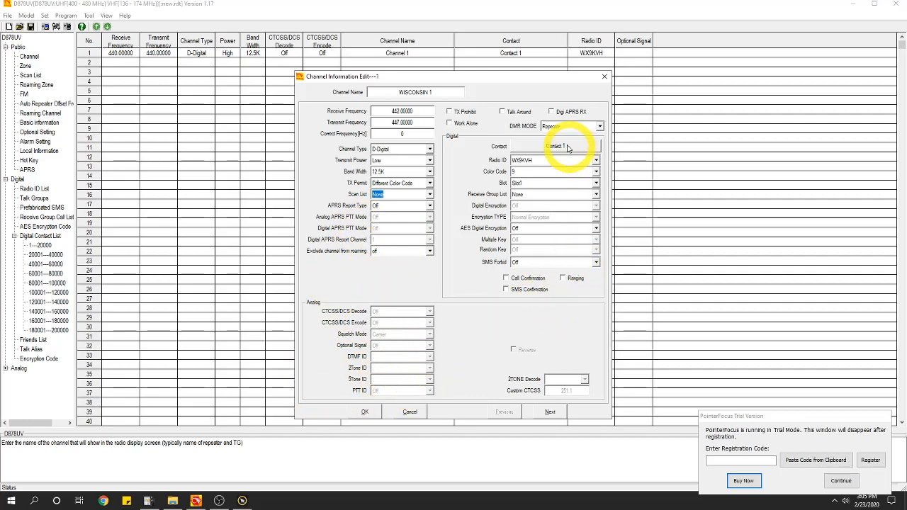
pyautogui.click(425, 149)
pyautogui.click(386, 160)
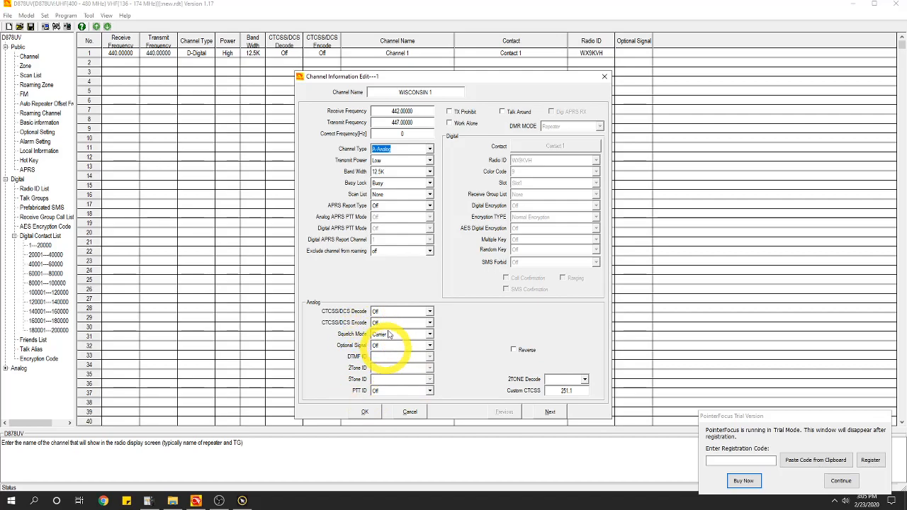
pyautogui.click(425, 148)
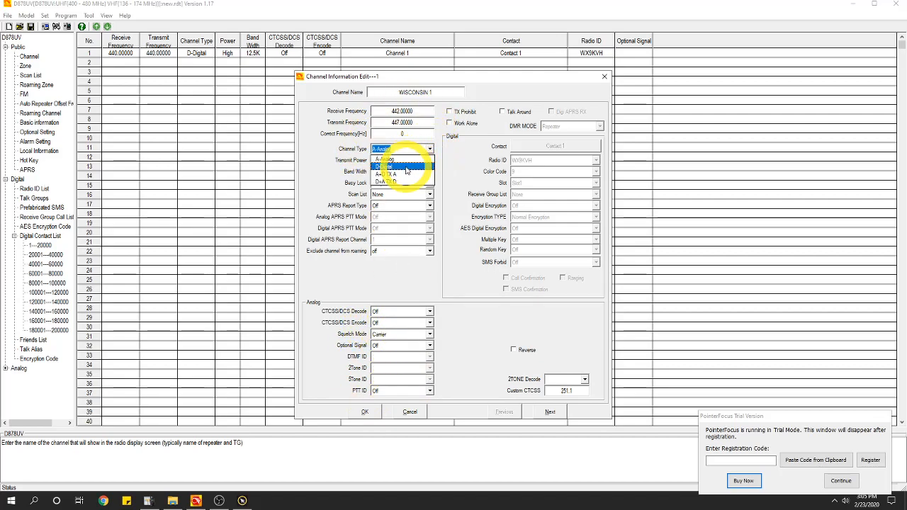
pyautogui.click(406, 168)
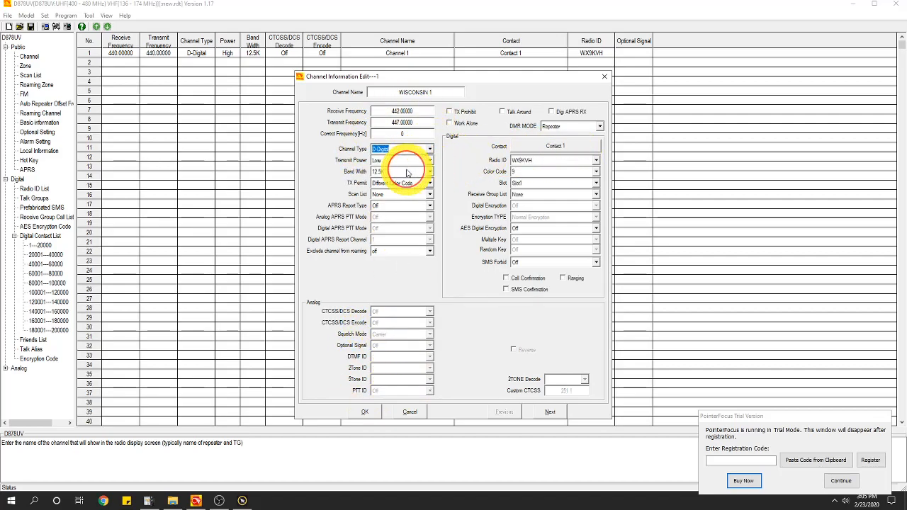
pyautogui.click(557, 146)
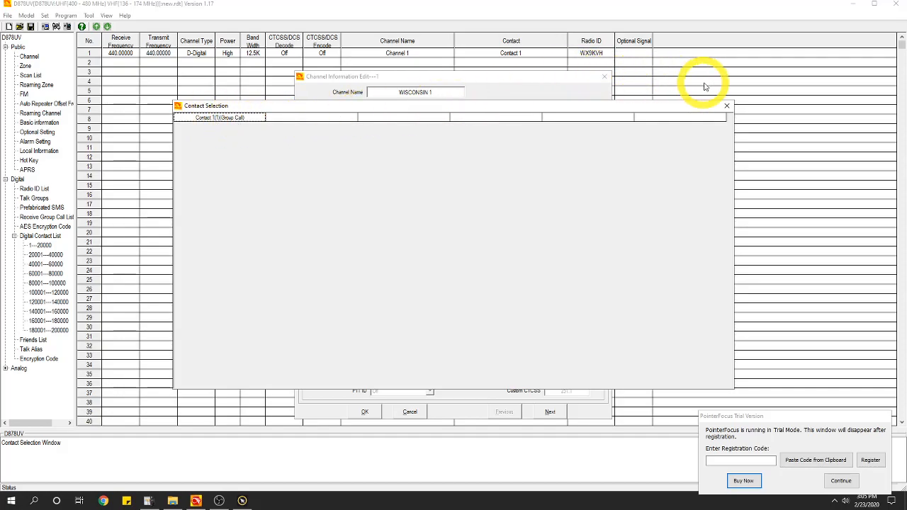
pyautogui.click(726, 106)
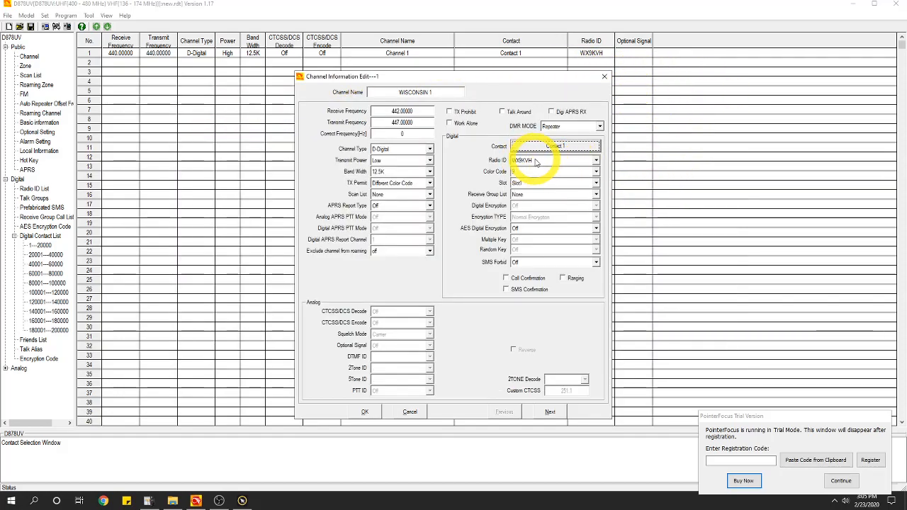
pyautogui.click(596, 160)
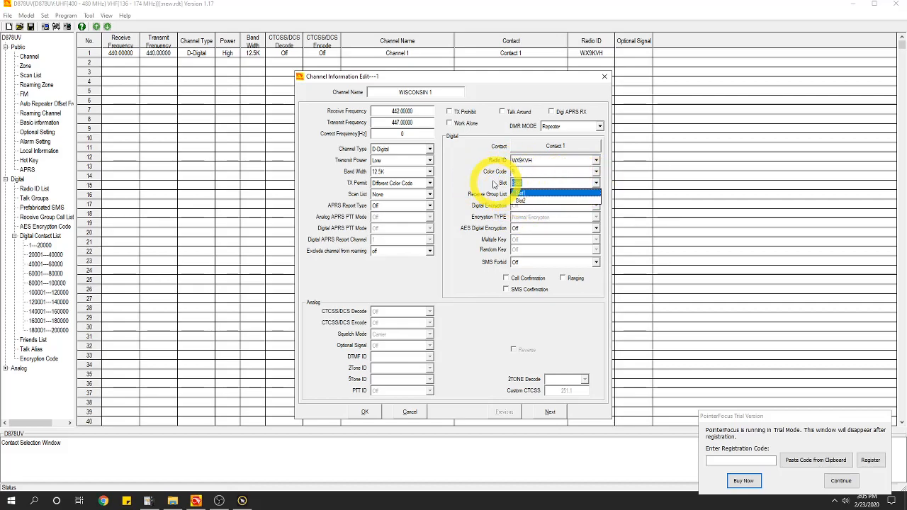
# Keep Slot1, enable Receive Group List, and save channel WISCONSIN 1
pyautogui.click(484, 184)
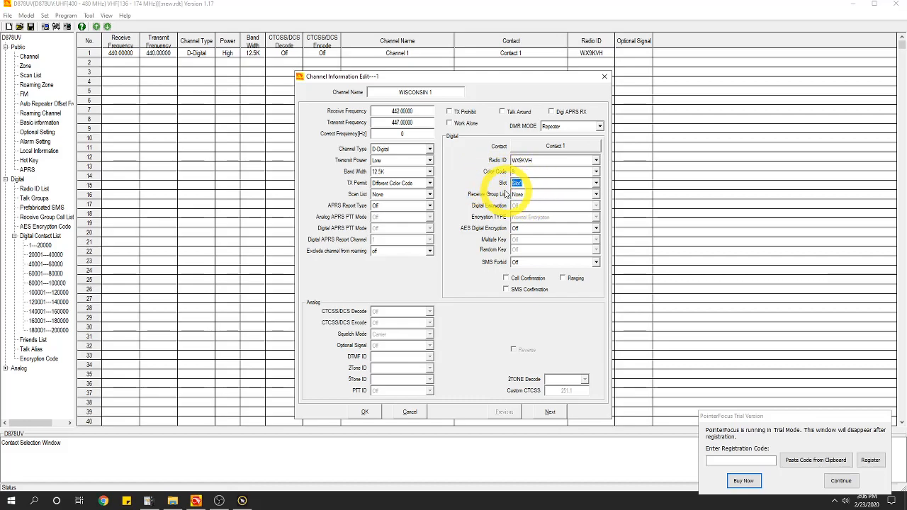
pyautogui.click(550, 196)
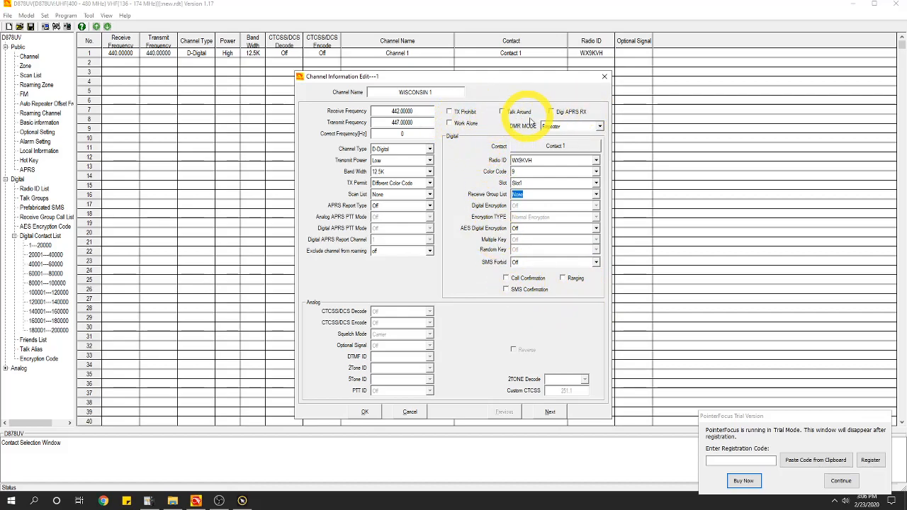
pyautogui.click(376, 409)
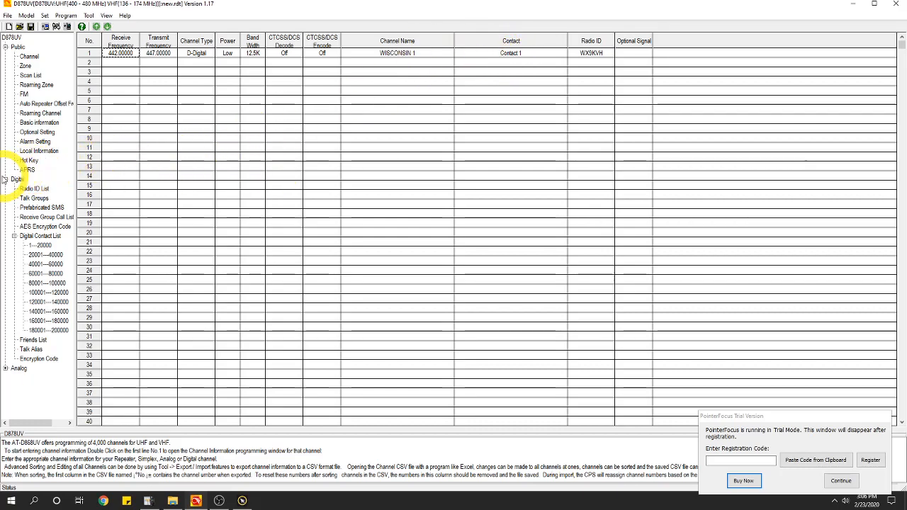
# Make talk group 1 WISCONSIN 1, Group Call, ID 3155, then return to the channel list
pyautogui.click(34, 197)
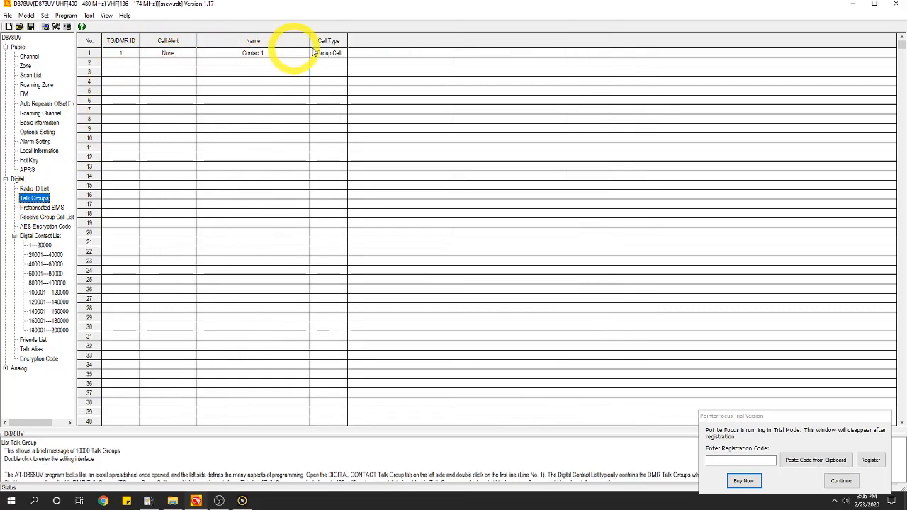
pyautogui.doubleClick(127, 57)
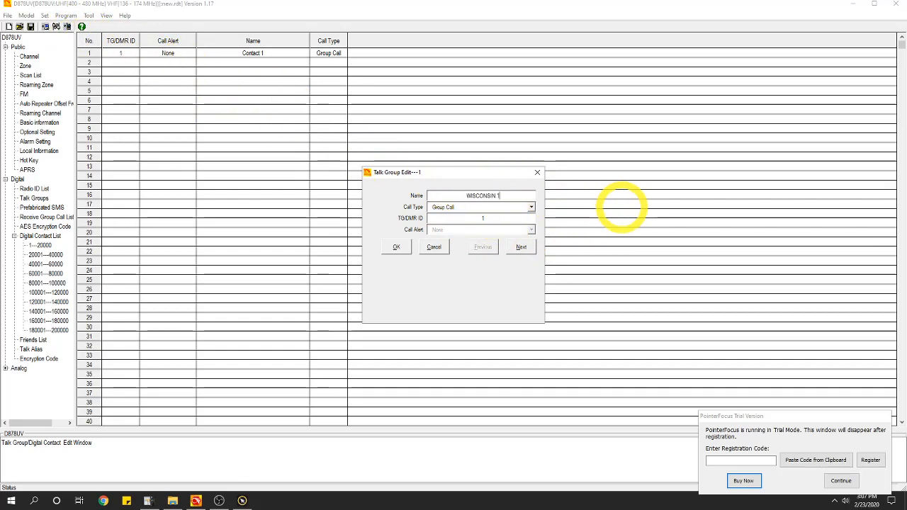
pyautogui.click(531, 207)
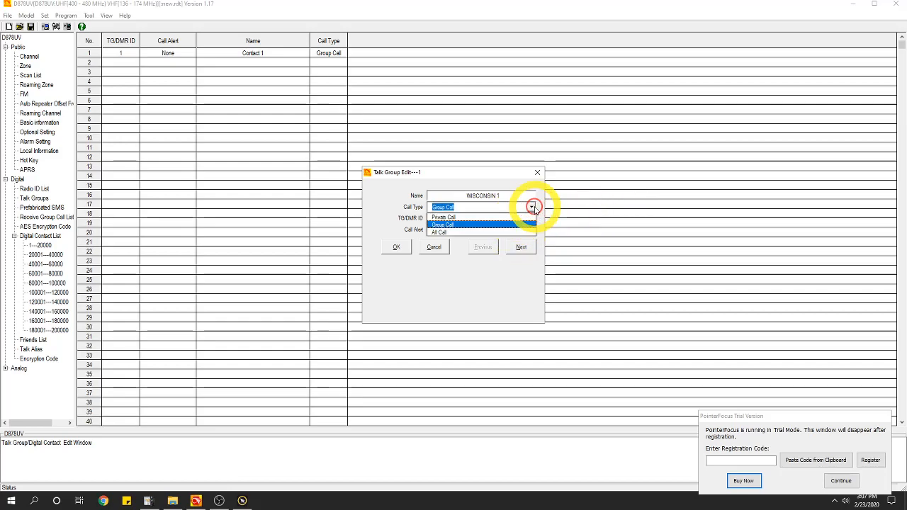
pyautogui.click(447, 225)
pyautogui.click(492, 218)
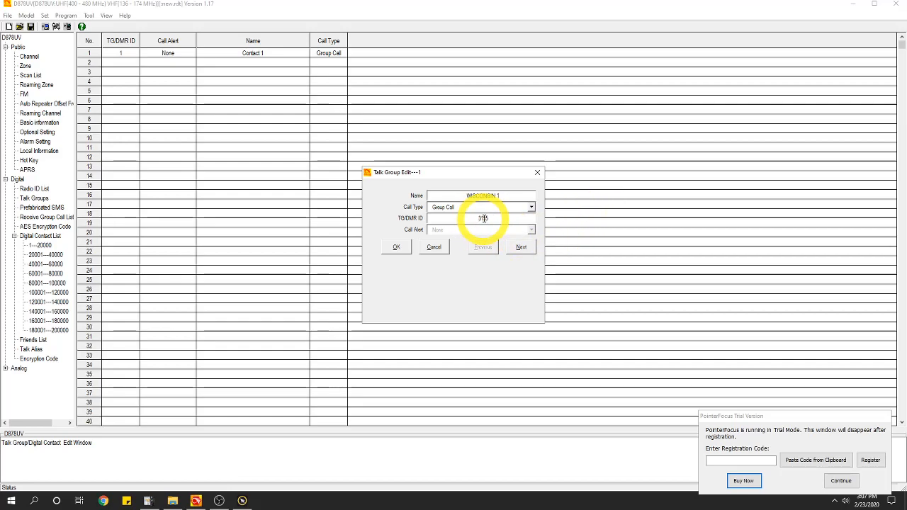
pyautogui.click(396, 248)
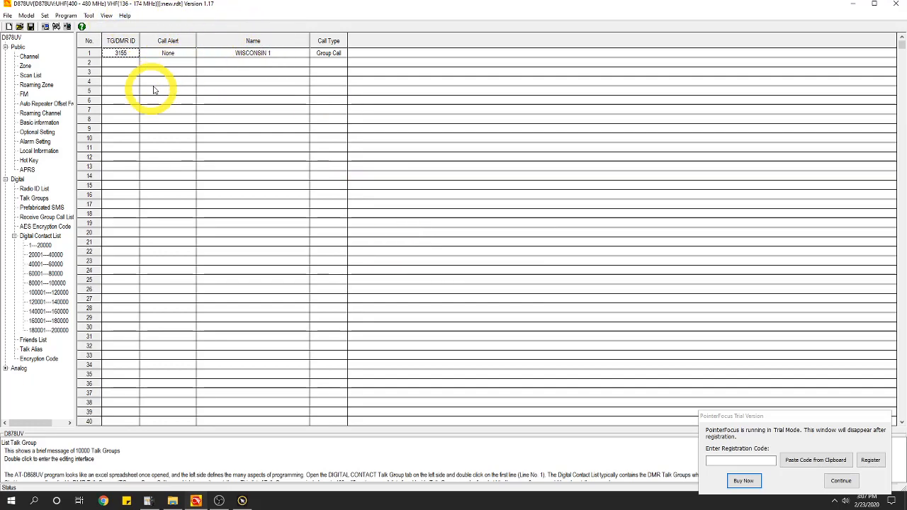
pyautogui.click(37, 58)
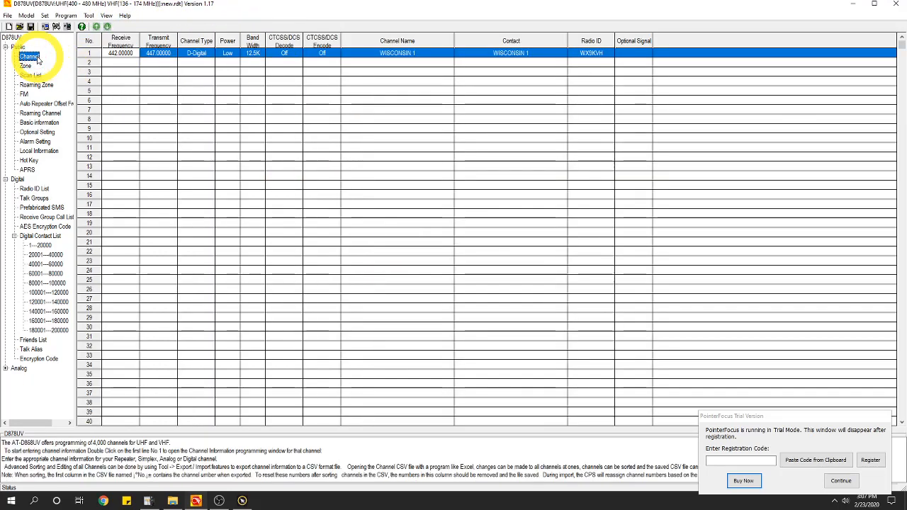
# Assign talk group WISCONSIN 1 as channel WISCONSIN 1's contact and save the channel
pyautogui.doubleClick(100, 55)
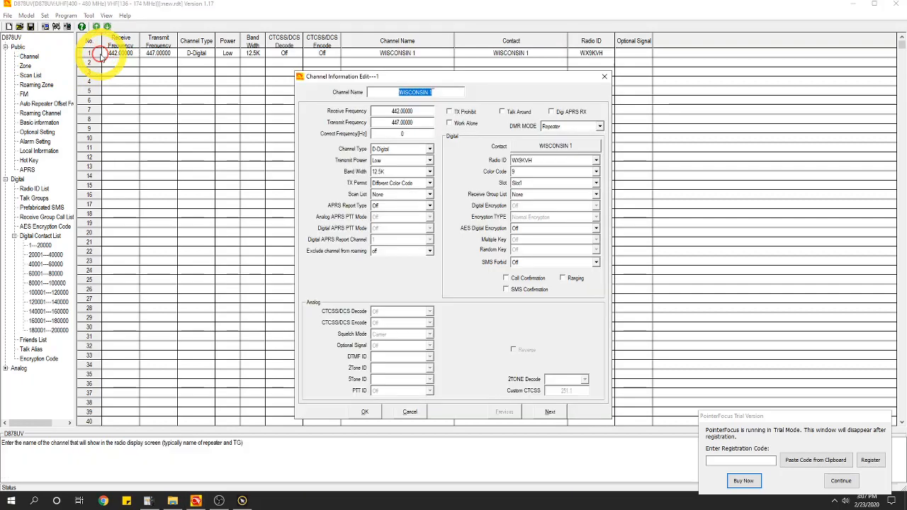
pyautogui.click(507, 150)
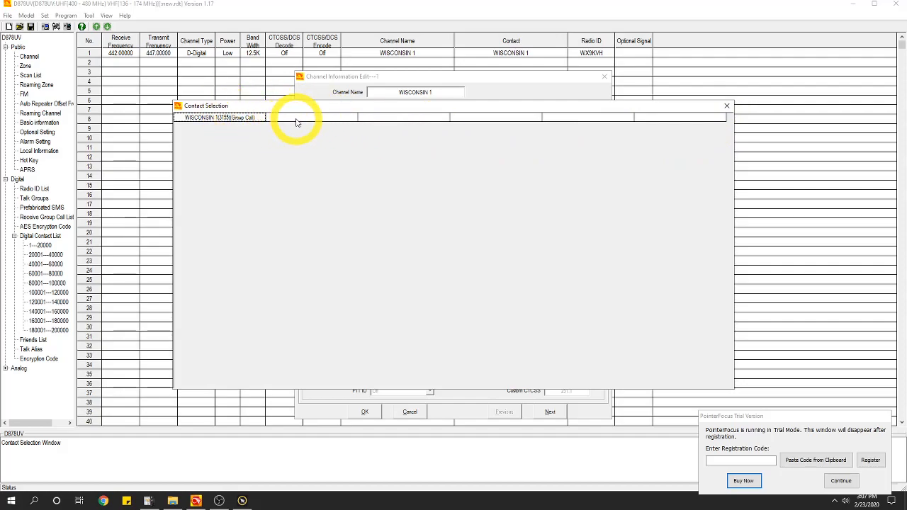
pyautogui.doubleClick(241, 118)
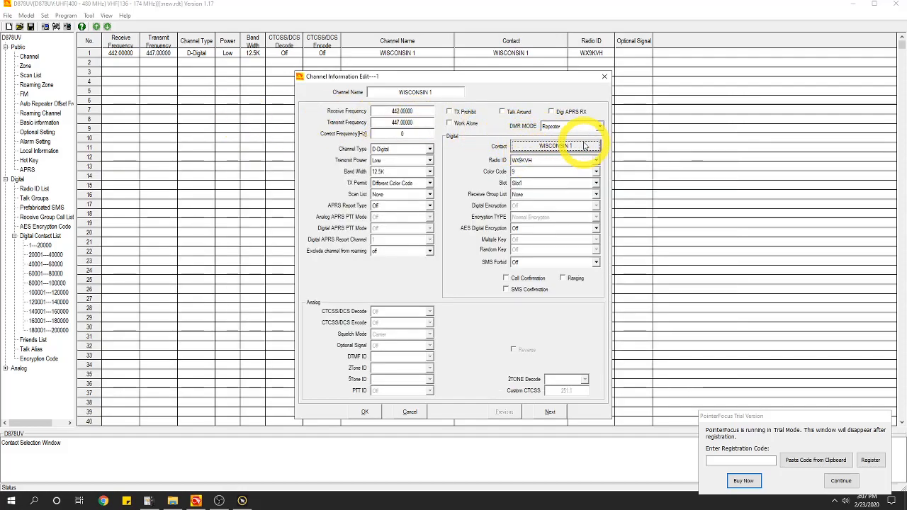
pyautogui.click(365, 412)
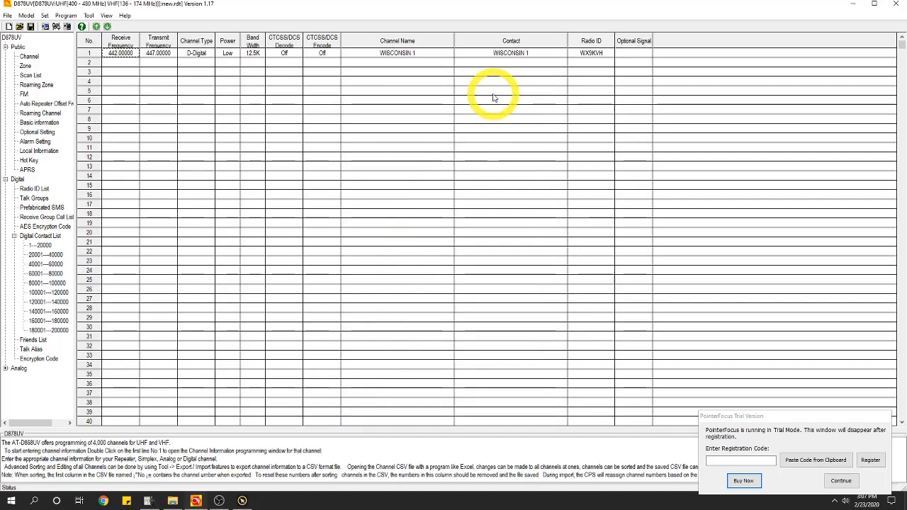
# Name zone 1 HOTSPOT and add WISCONSIN 1 as its member and A/B channel
pyautogui.click(25, 66)
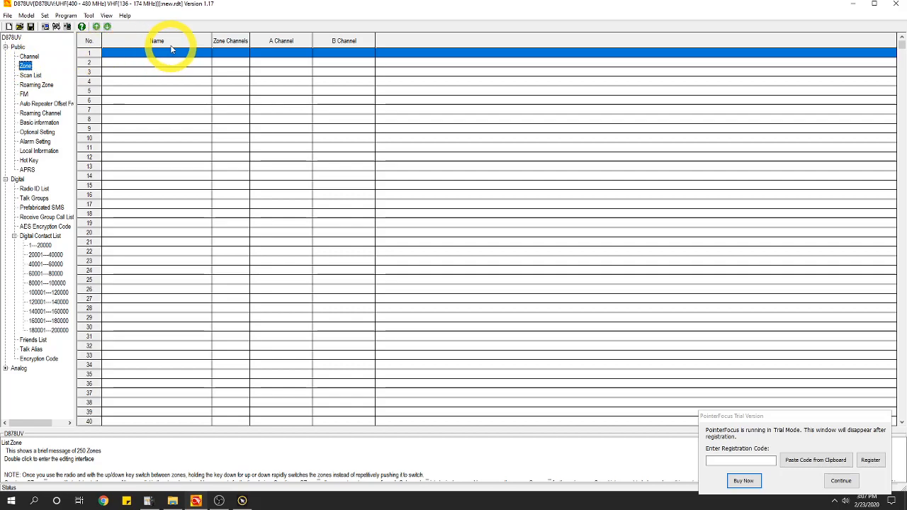
pyautogui.doubleClick(149, 56)
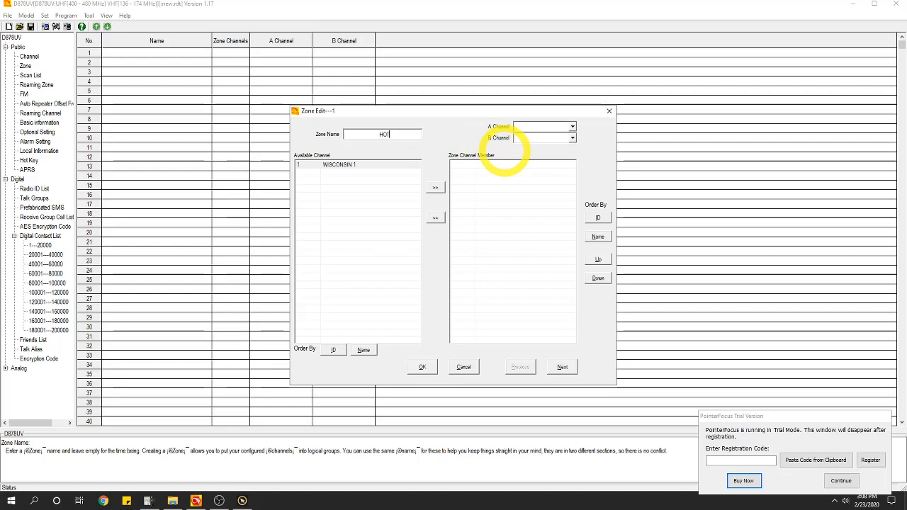
pyautogui.click(375, 166)
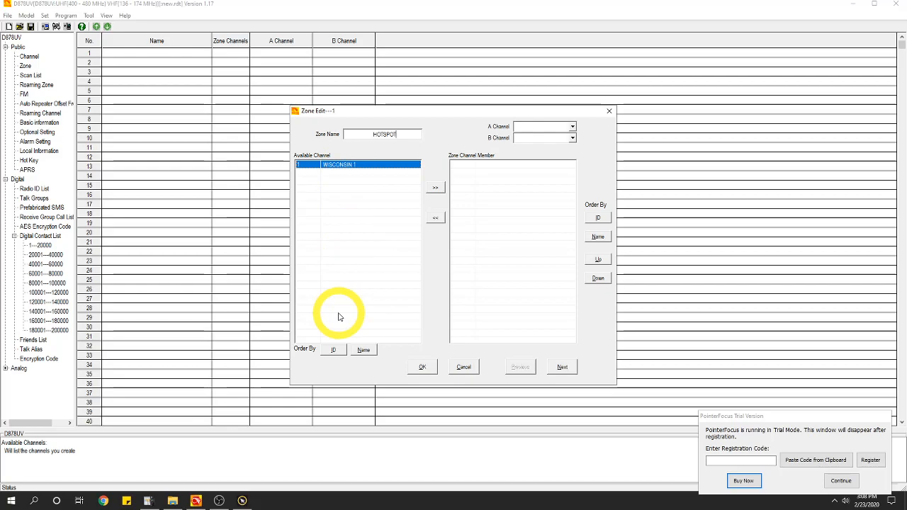
pyautogui.click(435, 189)
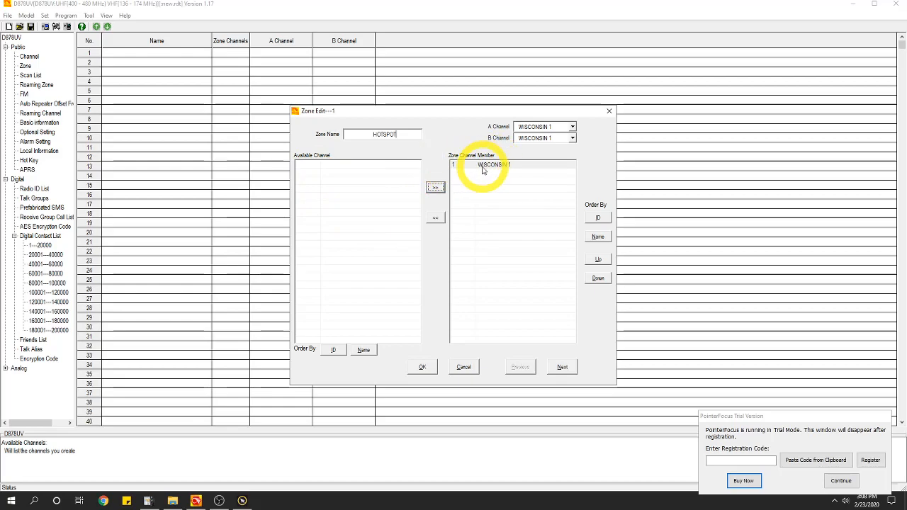
pyautogui.click(422, 367)
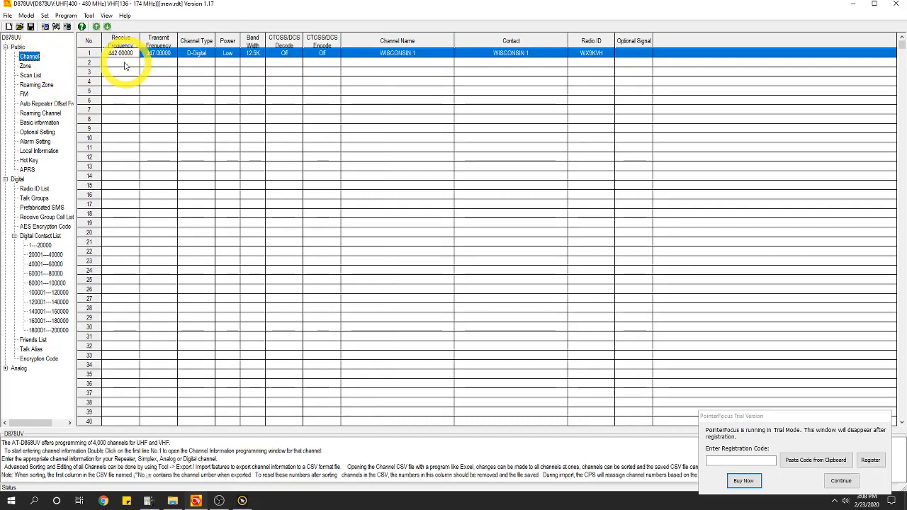
# Copy channel 1 and paste it into row 2 of the channel list
pyautogui.rightClick(106, 56)
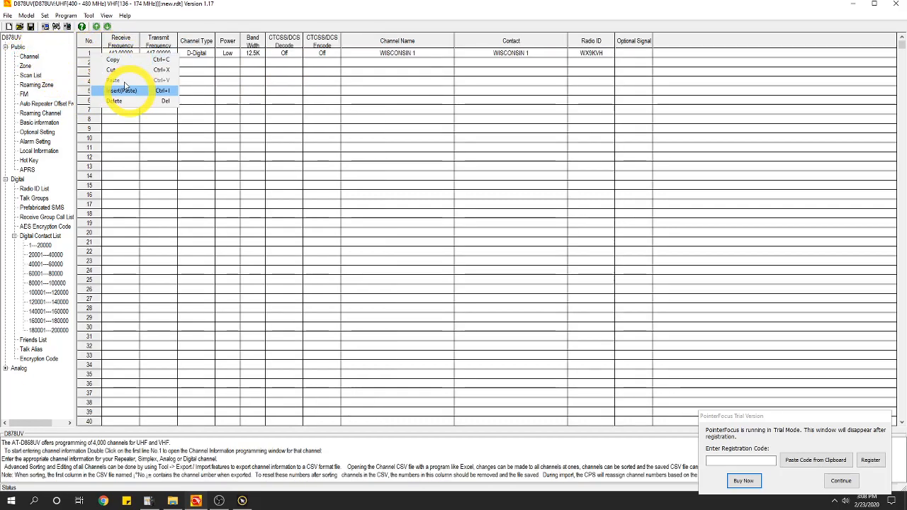
pyautogui.click(115, 61)
pyautogui.rightClick(98, 63)
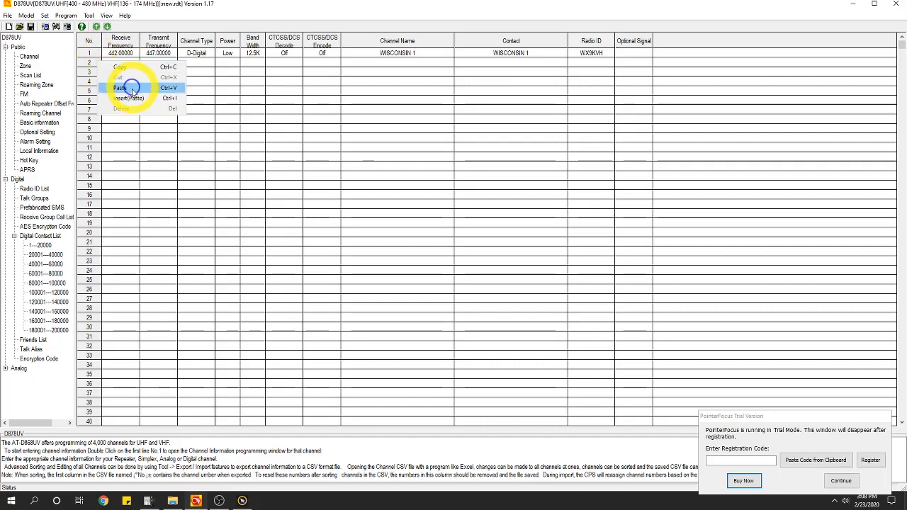
pyautogui.click(132, 88)
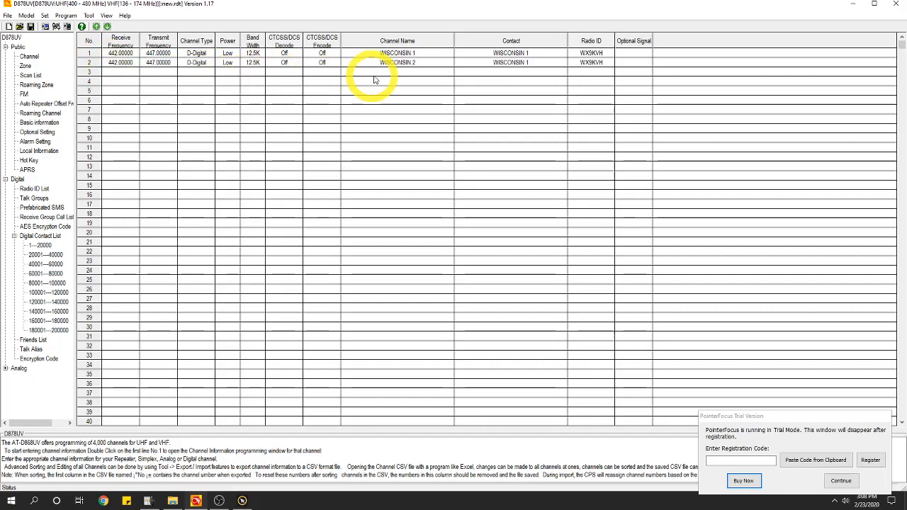
# Rename the pasted channel 2 to WISCONSIN 2 and save it
pyautogui.doubleClick(394, 62)
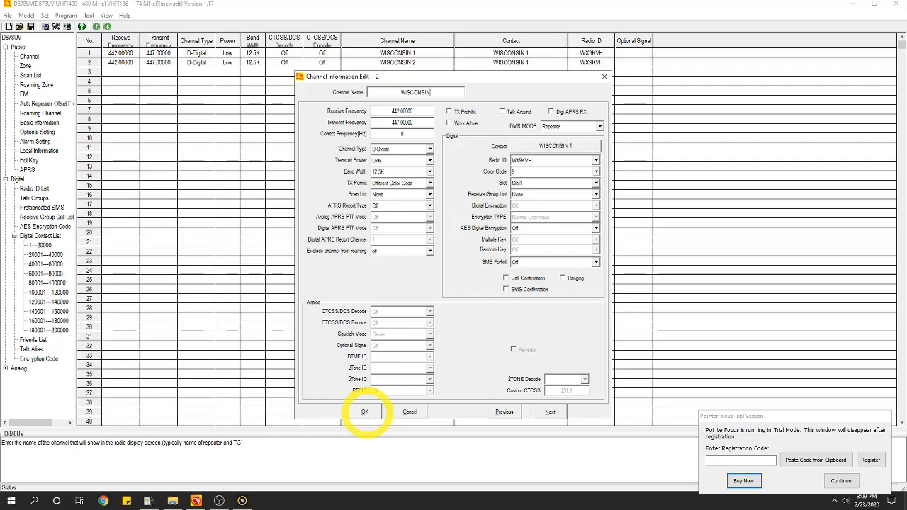
pyautogui.click(365, 411)
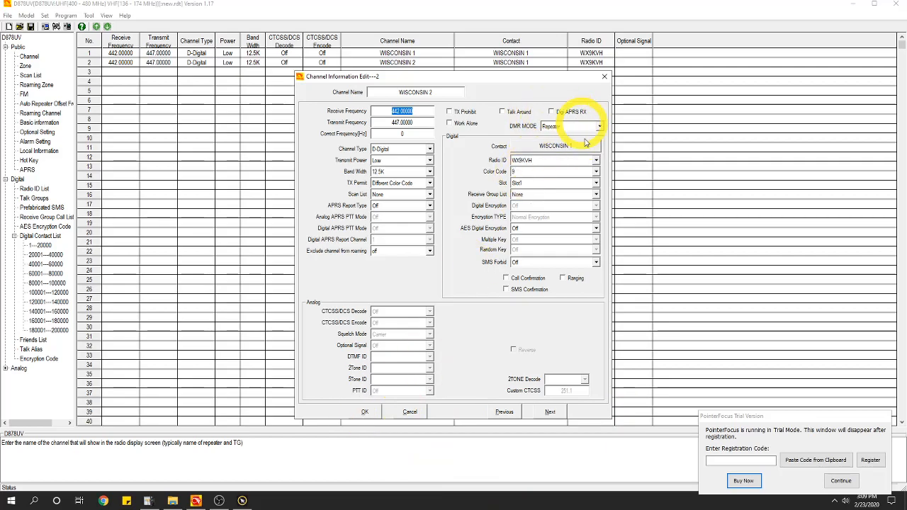
pyautogui.click(361, 411)
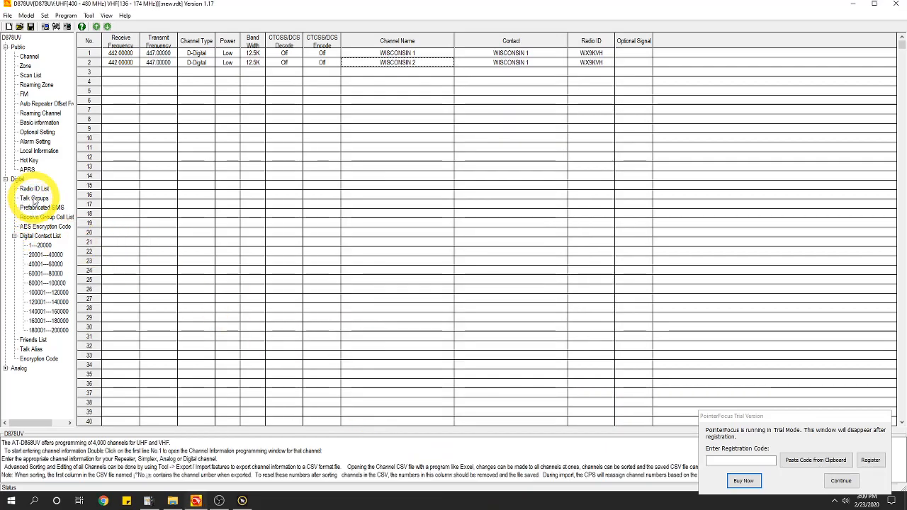
# Create talk group 2 named WISCONSIN 2 with ID 31552 as a Group Call, then reopen channel WISCONSIN 2
pyautogui.click(34, 197)
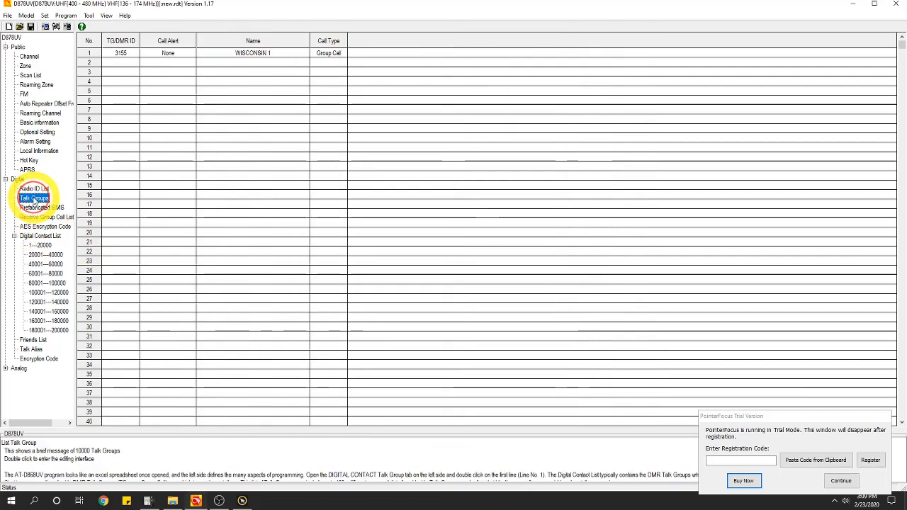
pyautogui.doubleClick(126, 62)
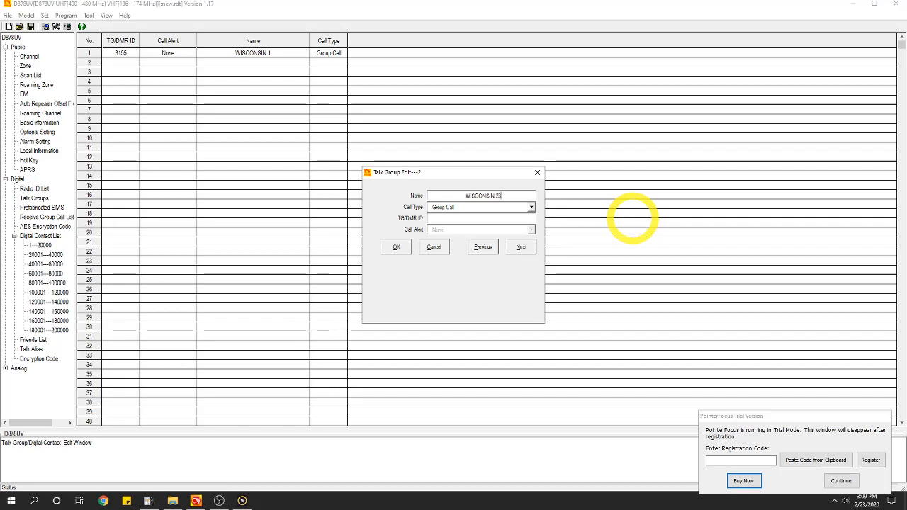
pyautogui.click(500, 218)
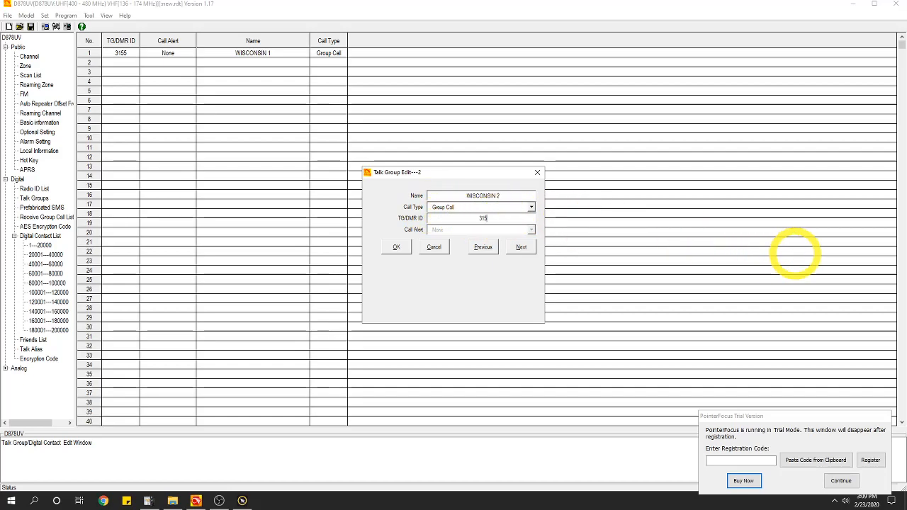
pyautogui.click(401, 249)
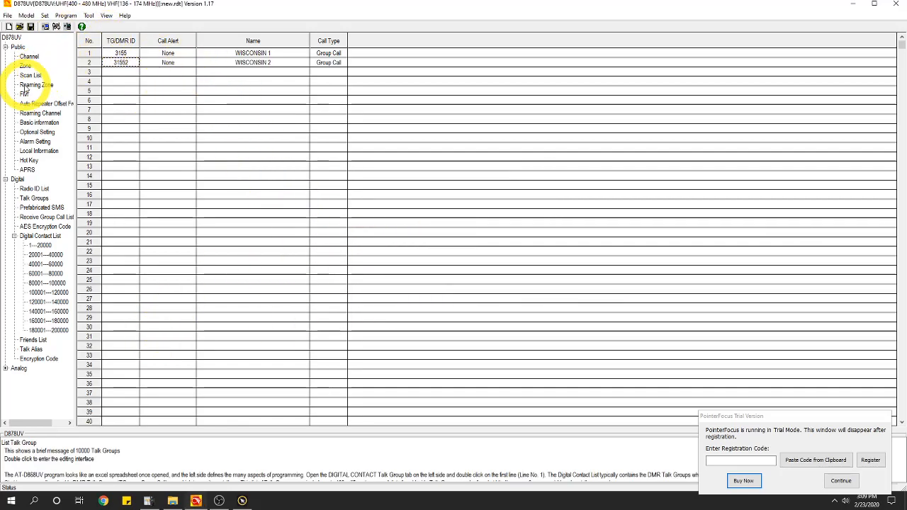
pyautogui.click(30, 58)
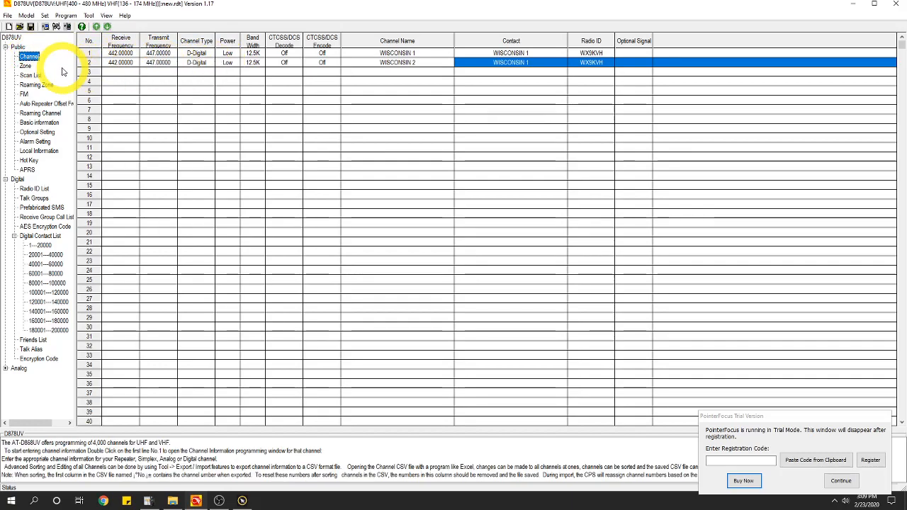
pyautogui.doubleClick(90, 62)
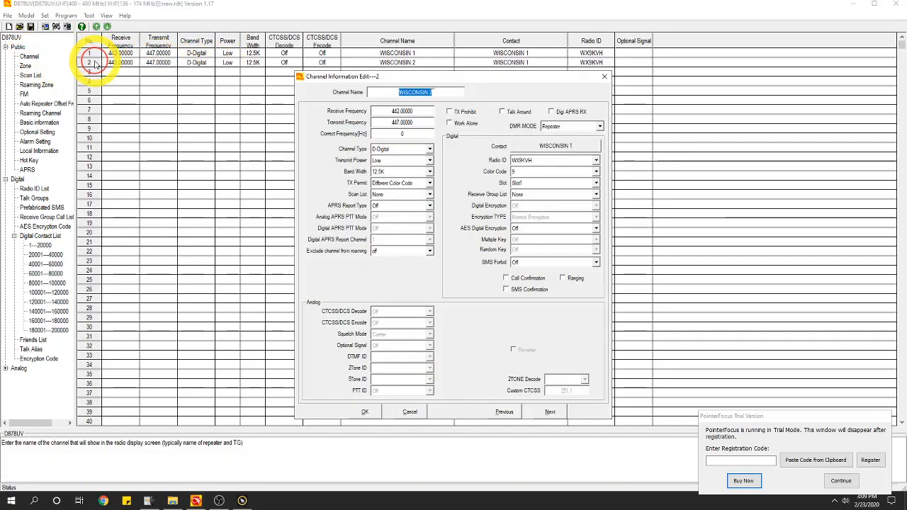
# Set channel WISCONSIN 2's contact to WISCONSIN 2 (31552, Group Call) and save the channel
pyautogui.click(593, 147)
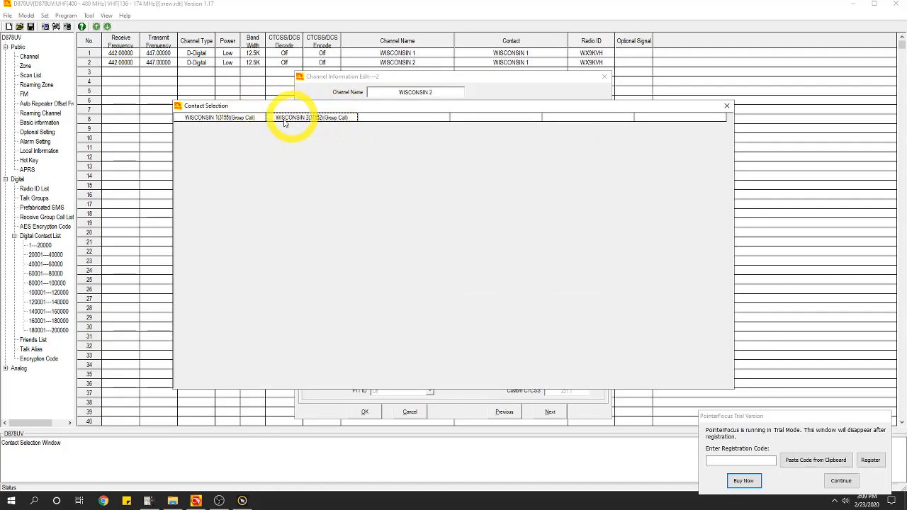
pyautogui.click(335, 125)
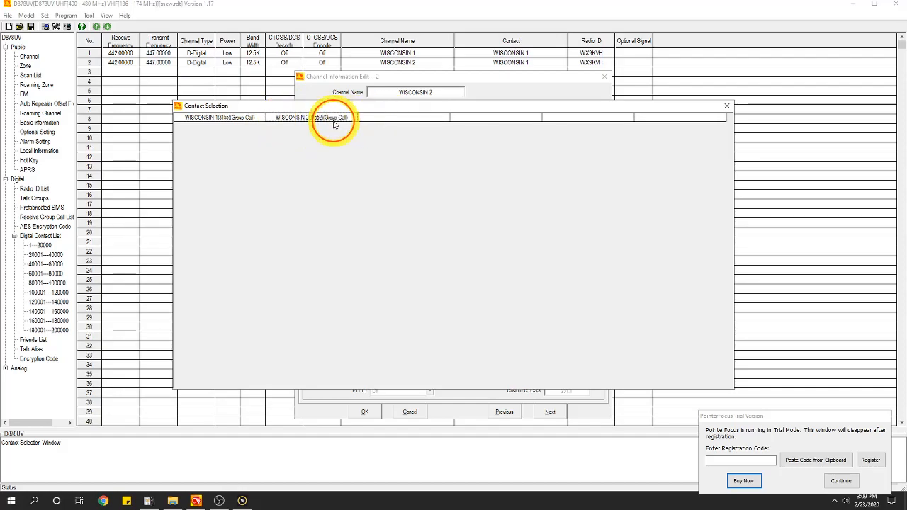
pyautogui.click(412, 118)
pyautogui.click(344, 117)
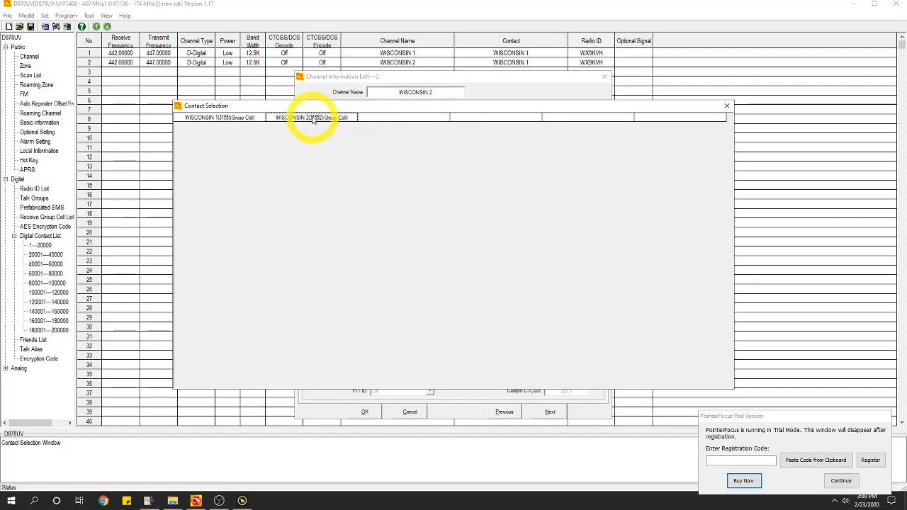
pyautogui.doubleClick(312, 118)
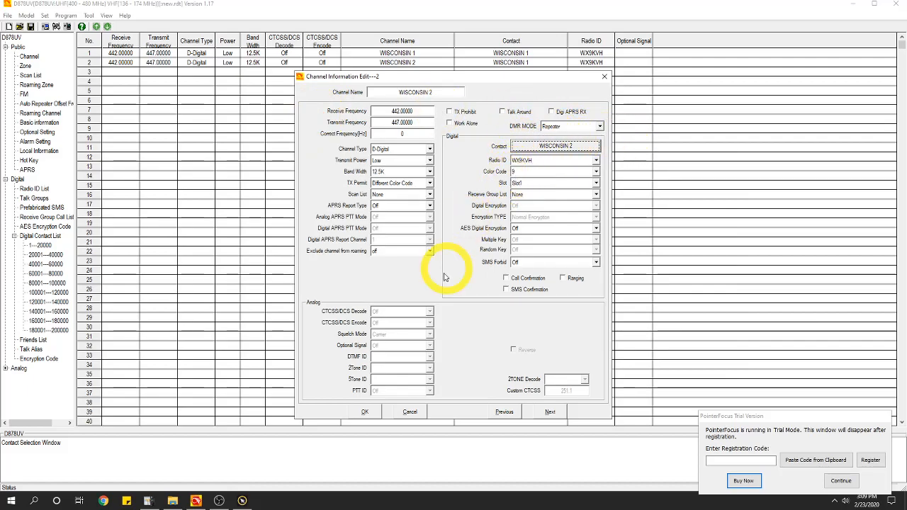
pyautogui.click(365, 413)
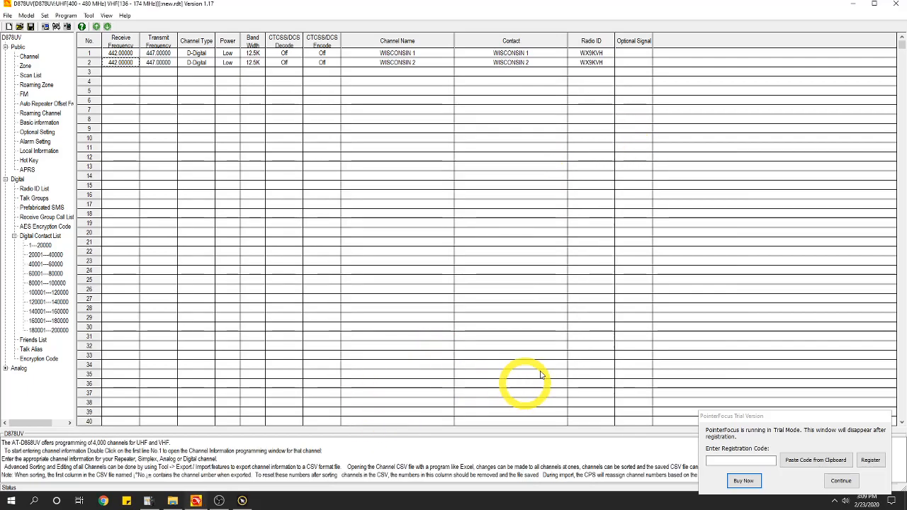
# Add WISCONSIN 2 to the HOTSPOT zone's members and move it above WISCONSIN 1
pyautogui.click(26, 65)
pyautogui.doubleClick(180, 57)
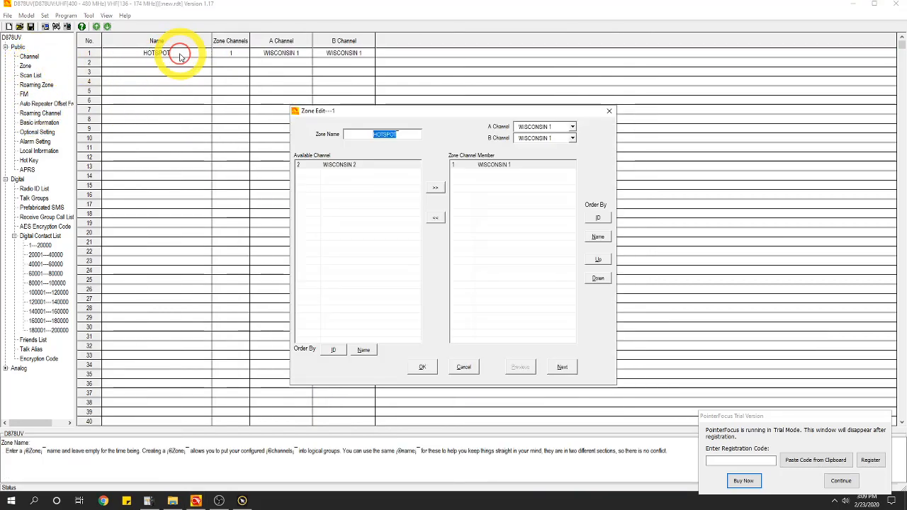
pyautogui.click(337, 167)
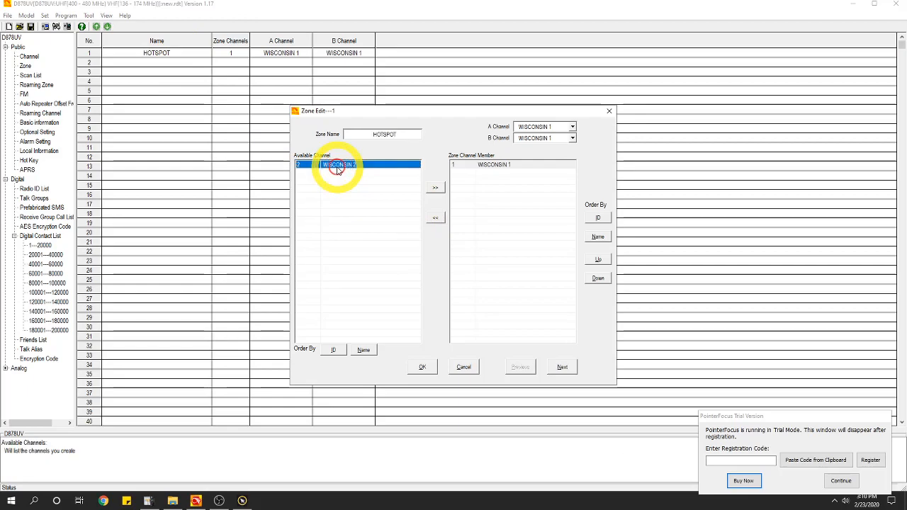
pyautogui.click(435, 189)
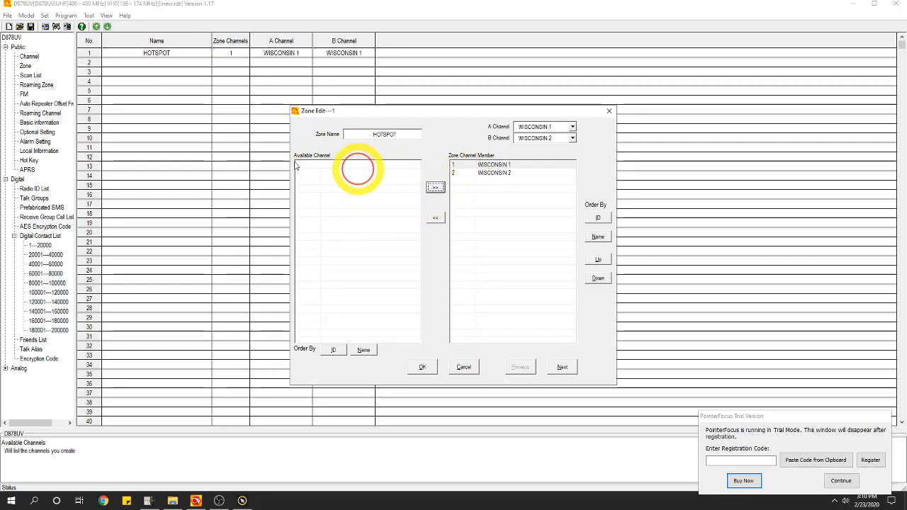
pyautogui.click(491, 167)
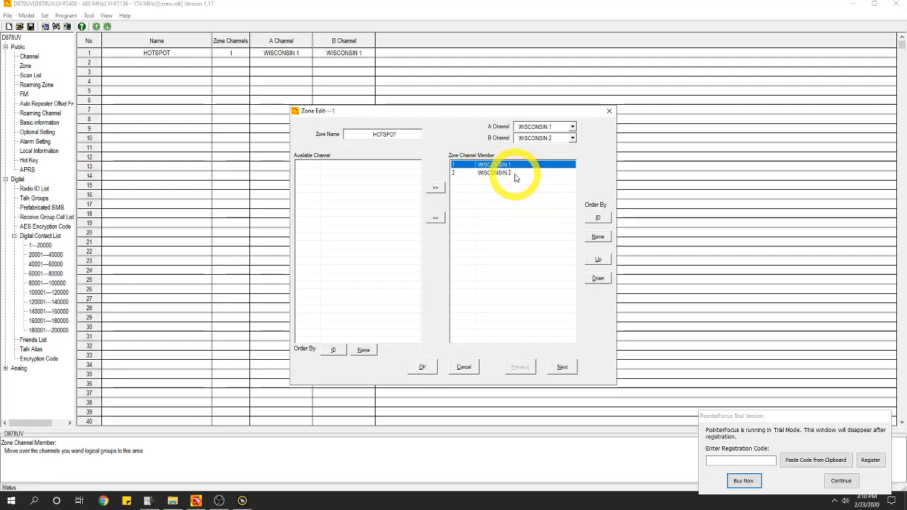
pyautogui.click(500, 173)
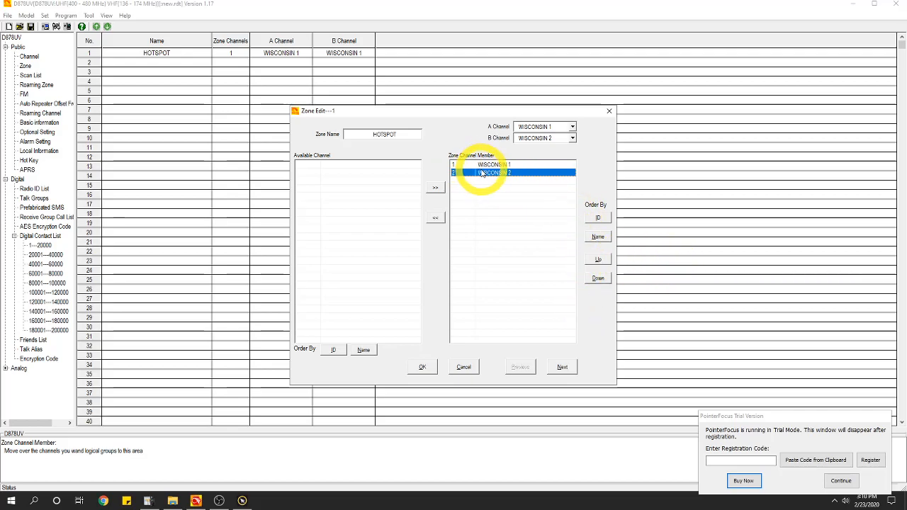
pyautogui.click(598, 259)
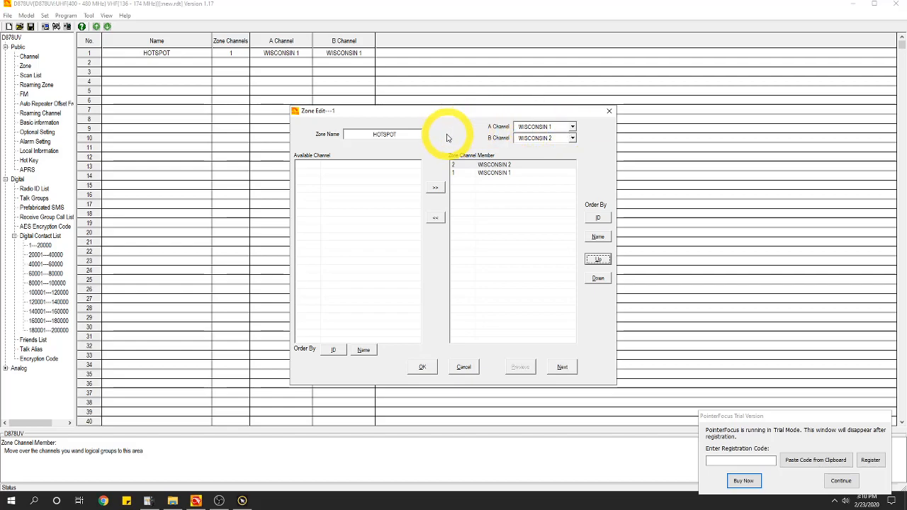
# Set the HOTSPOT zone's A channel to WISCONSIN 1 and B channel to WISCONSIN 2, then save
pyautogui.click(572, 128)
pyautogui.click(573, 130)
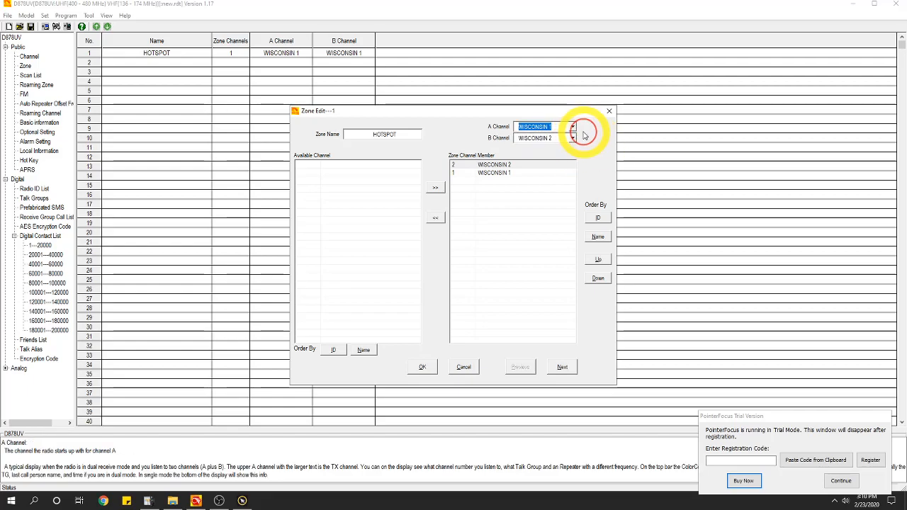
pyautogui.click(572, 129)
pyautogui.click(590, 132)
pyautogui.click(572, 130)
pyautogui.click(603, 134)
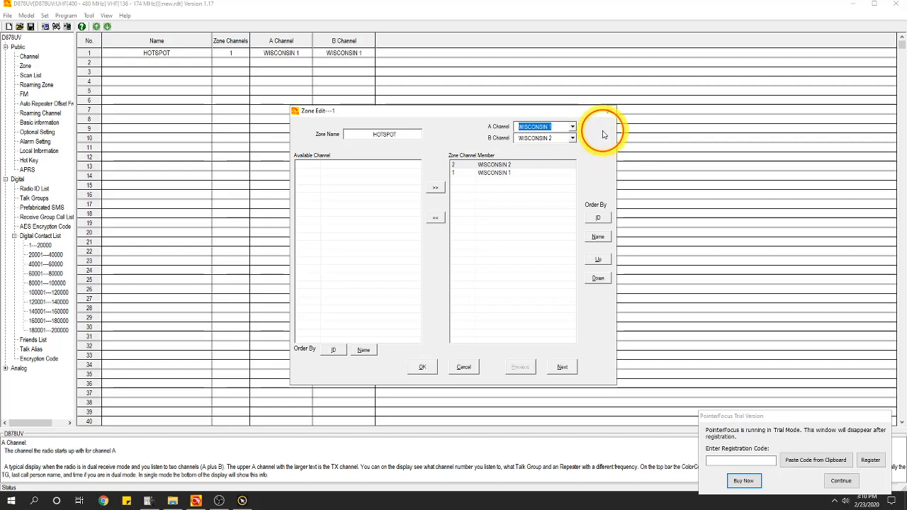
pyautogui.click(572, 139)
pyautogui.click(599, 144)
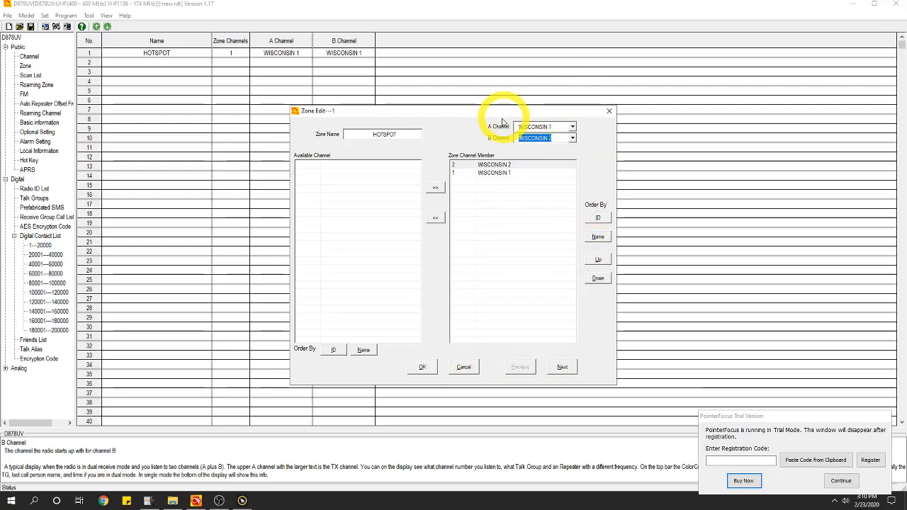
pyautogui.click(421, 368)
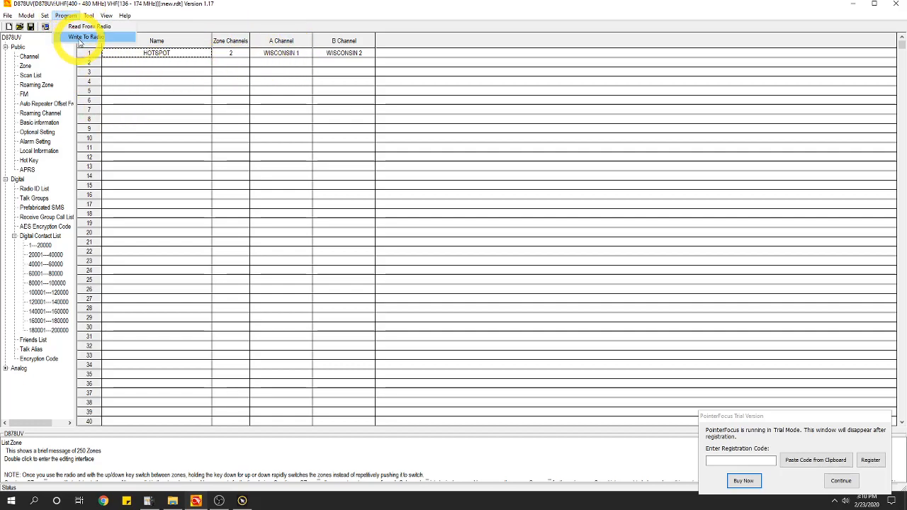
pyautogui.click(45, 16)
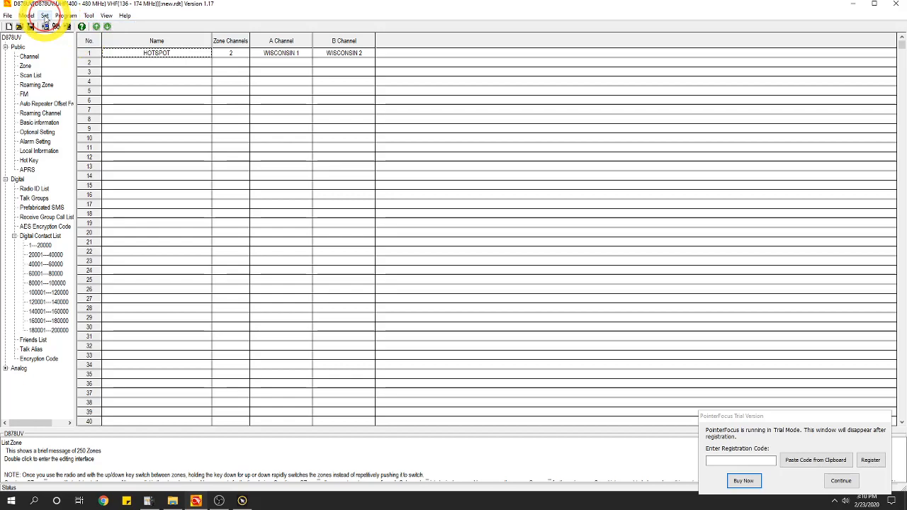
pyautogui.click(45, 17)
pyautogui.click(75, 36)
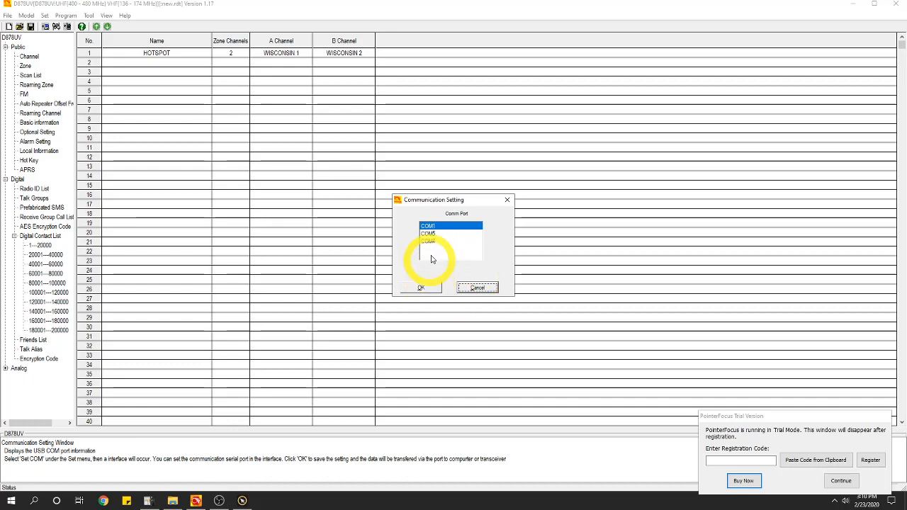
pyautogui.click(477, 288)
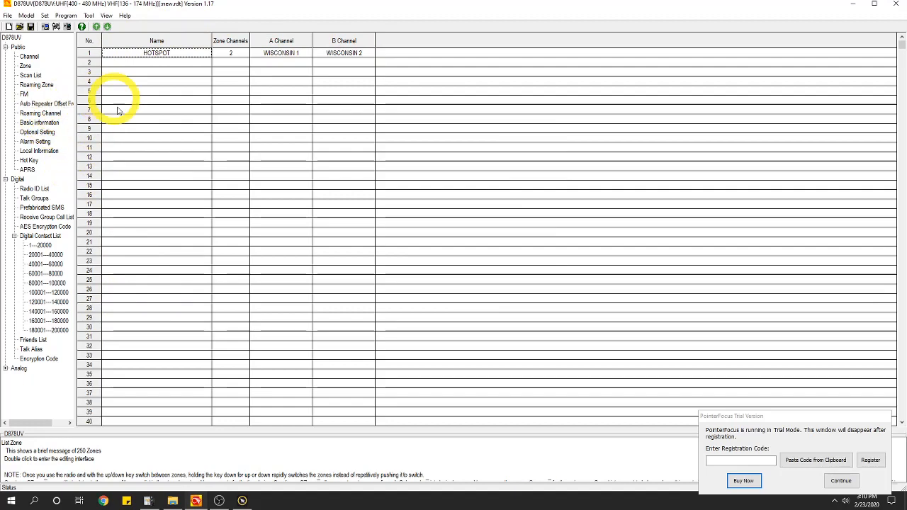
pyautogui.click(65, 15)
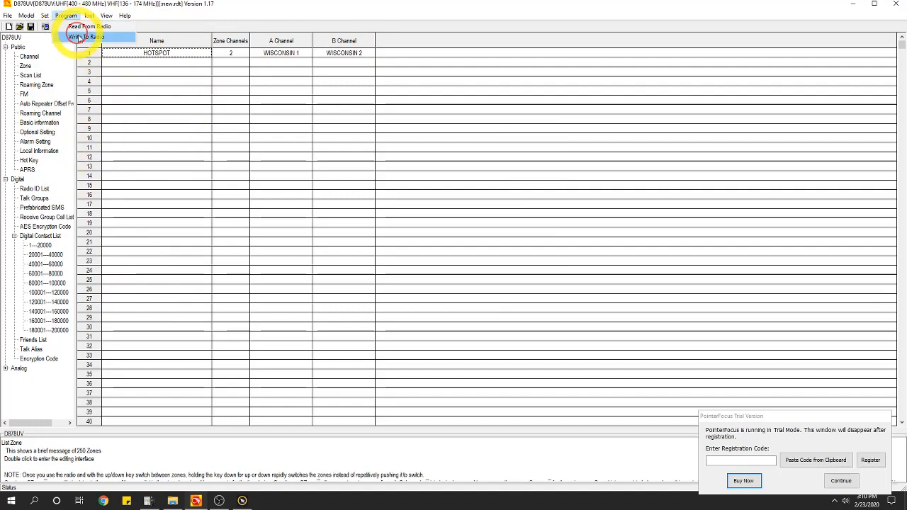
pyautogui.click(75, 38)
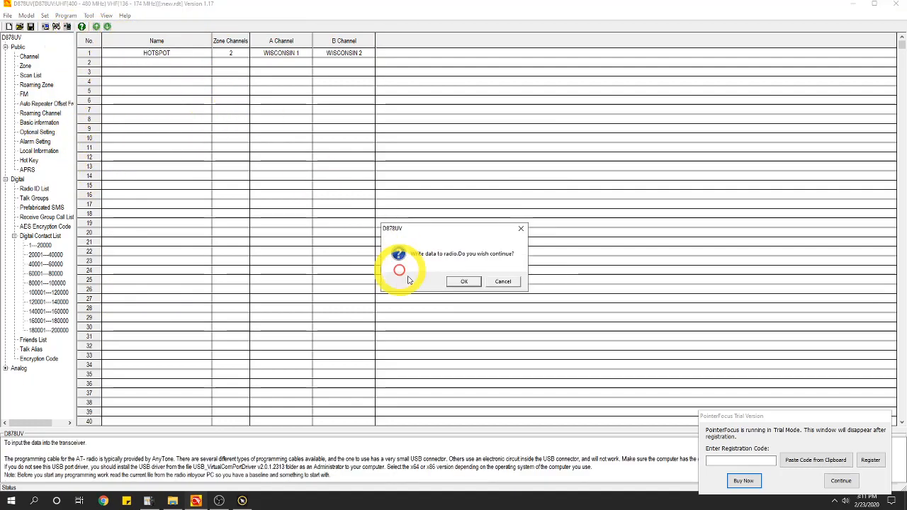
pyautogui.click(473, 283)
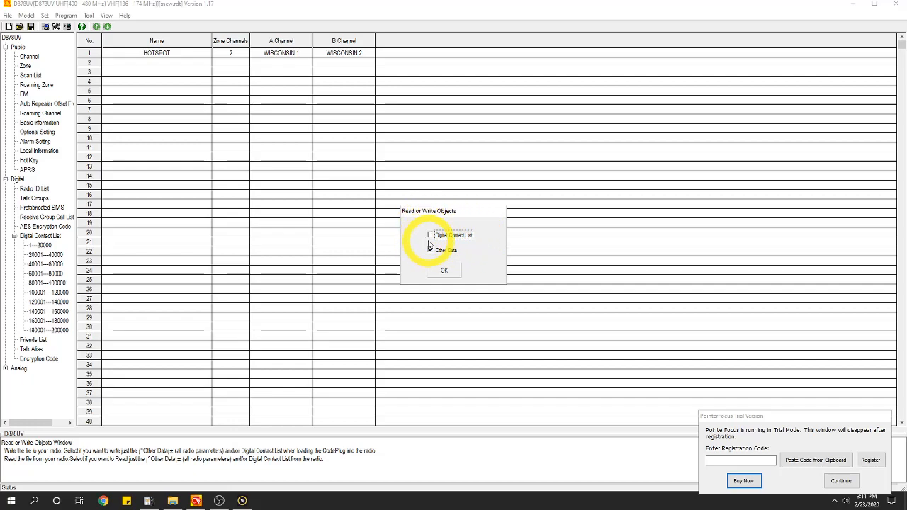
pyautogui.click(430, 249)
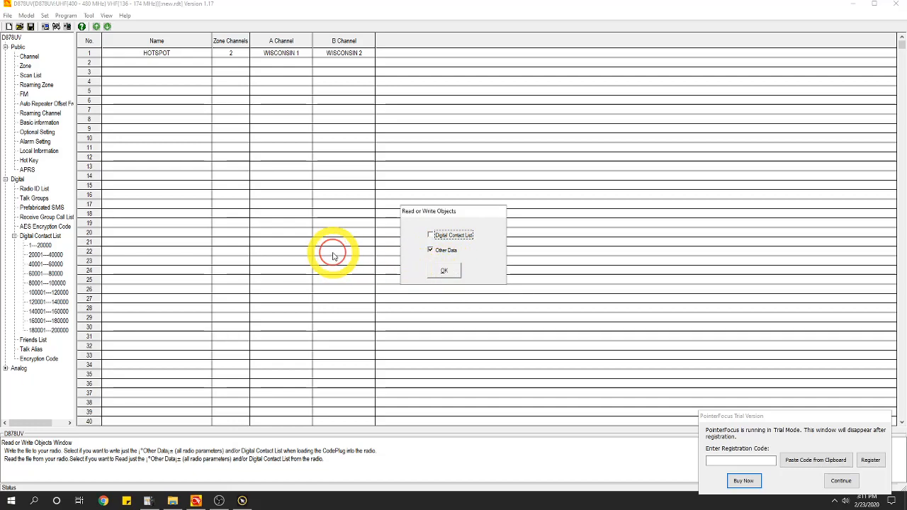
pyautogui.click(437, 269)
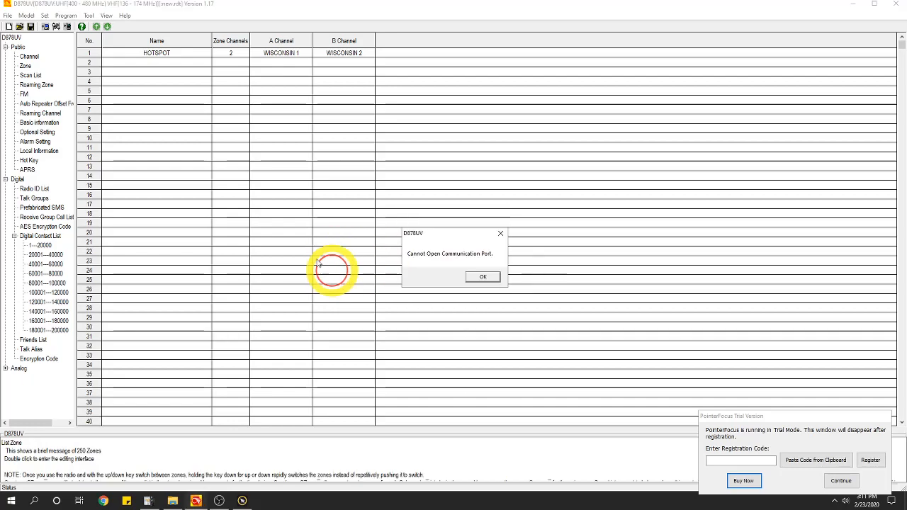
pyautogui.click(481, 276)
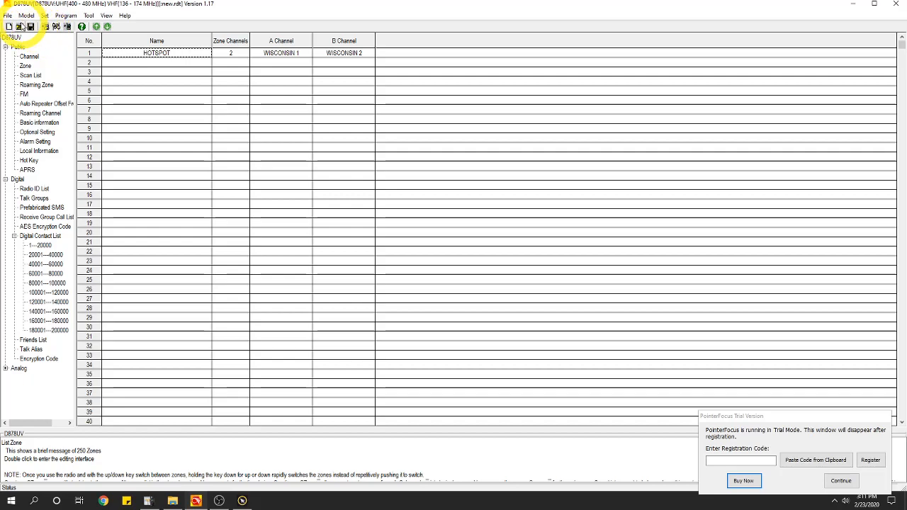
# Open the MASTER .rdt codeplug, discarding unsaved changes to the current one
pyautogui.click(20, 26)
pyautogui.click(451, 281)
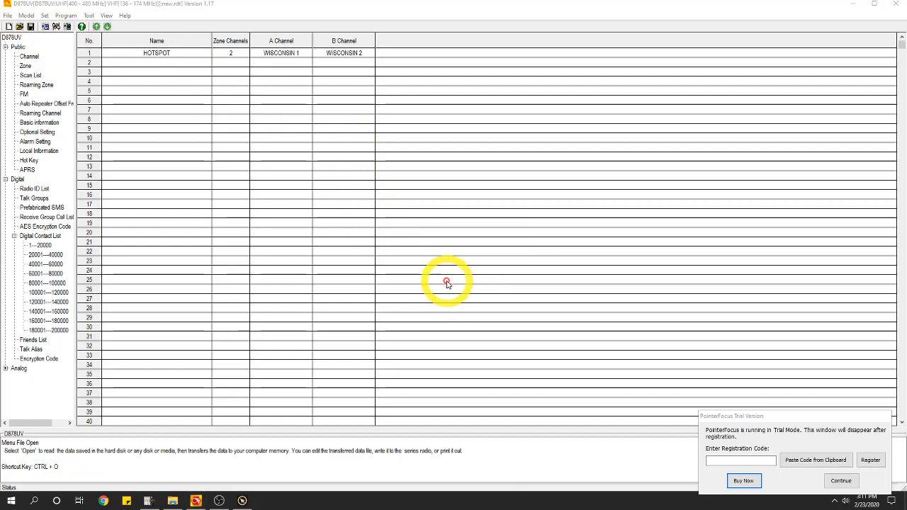
pyautogui.click(439, 171)
pyautogui.click(683, 304)
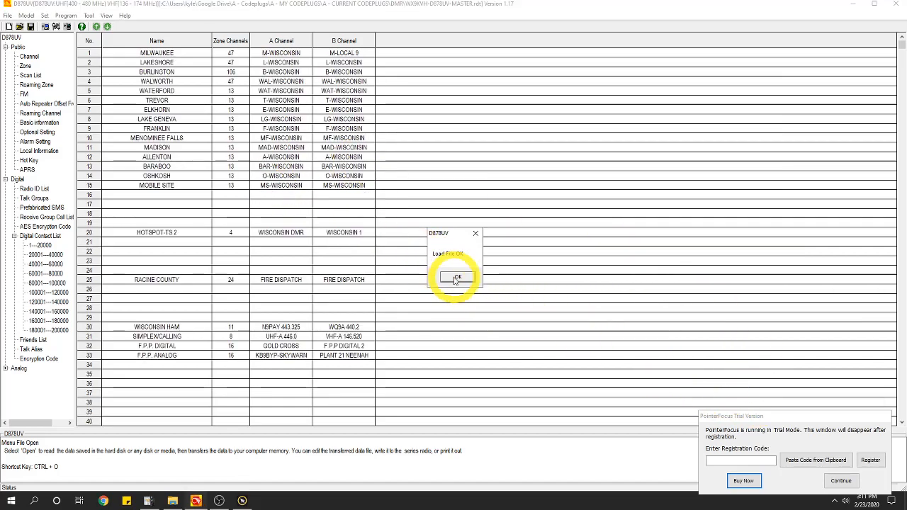
pyautogui.click(452, 275)
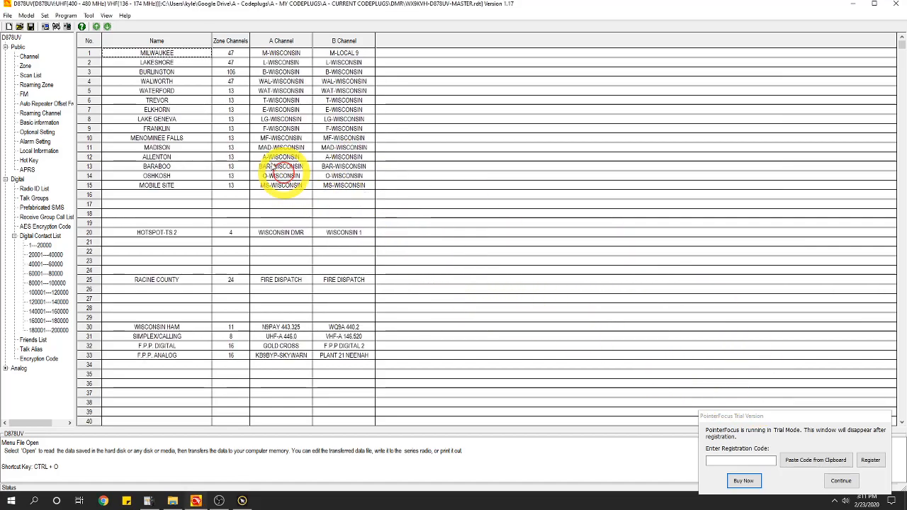
# Browse the master codeplug's channel list down to the WISCONSIN channels 500–503
pyautogui.click(30, 58)
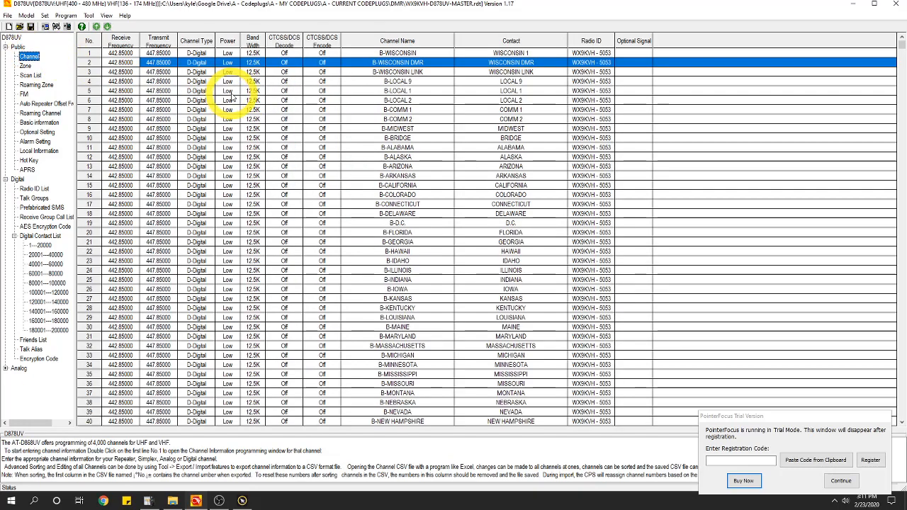
pyautogui.click(903, 254)
pyautogui.click(902, 253)
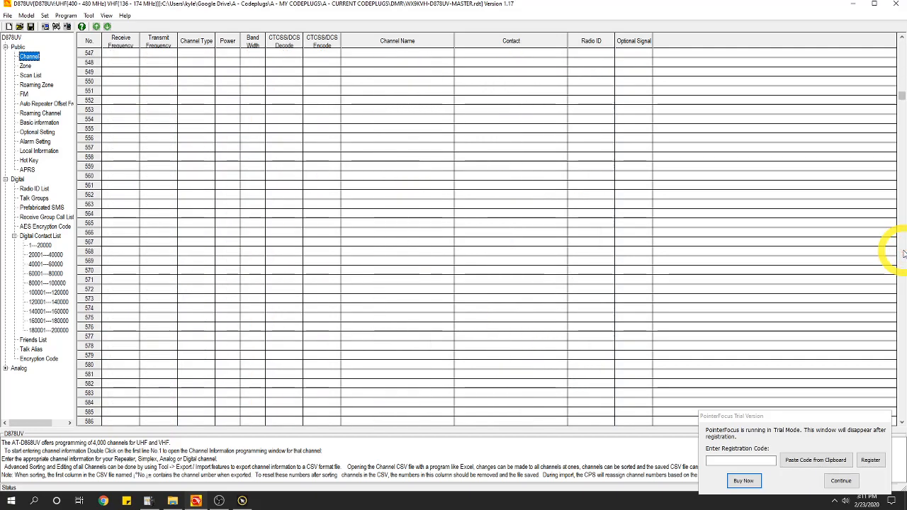
pyautogui.click(902, 54)
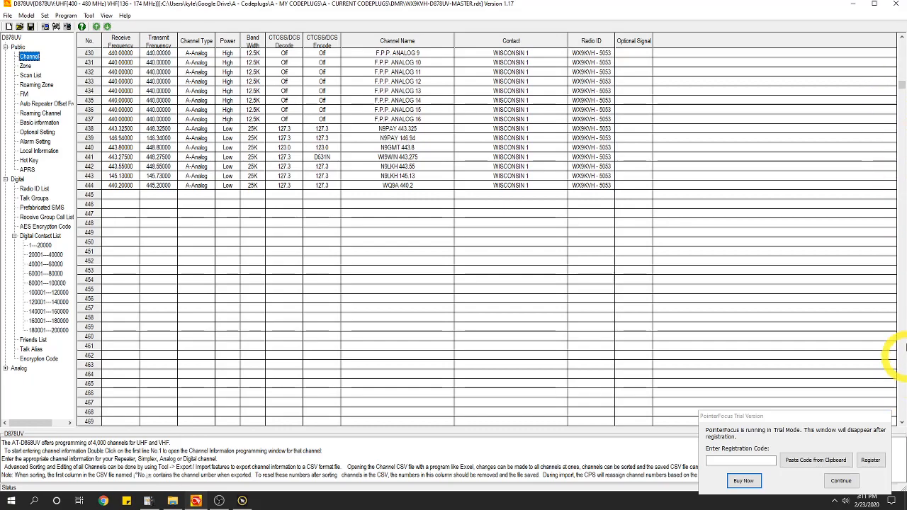
pyautogui.click(902, 411)
pyautogui.click(903, 411)
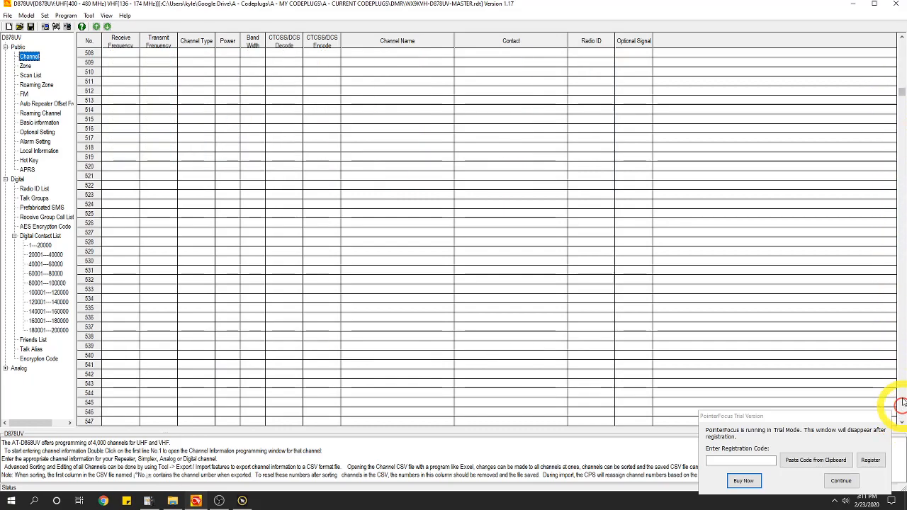
pyautogui.click(902, 56)
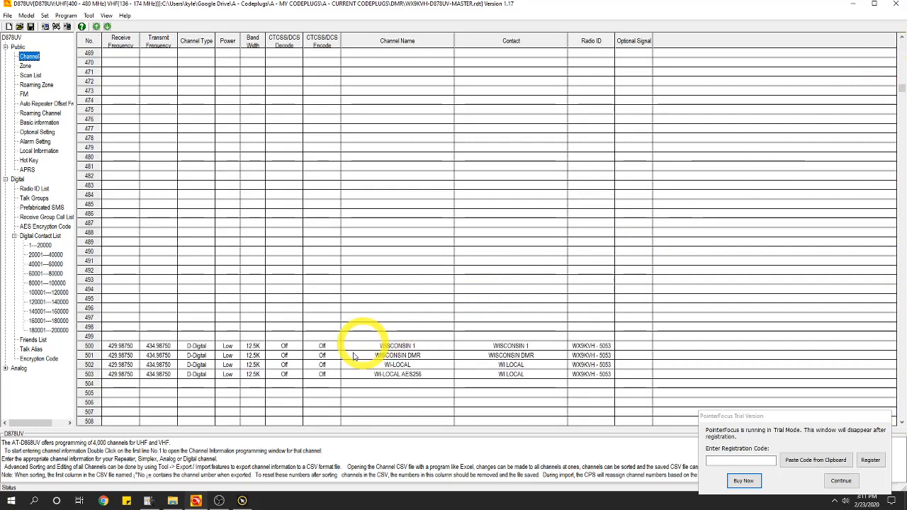
pyautogui.click(34, 198)
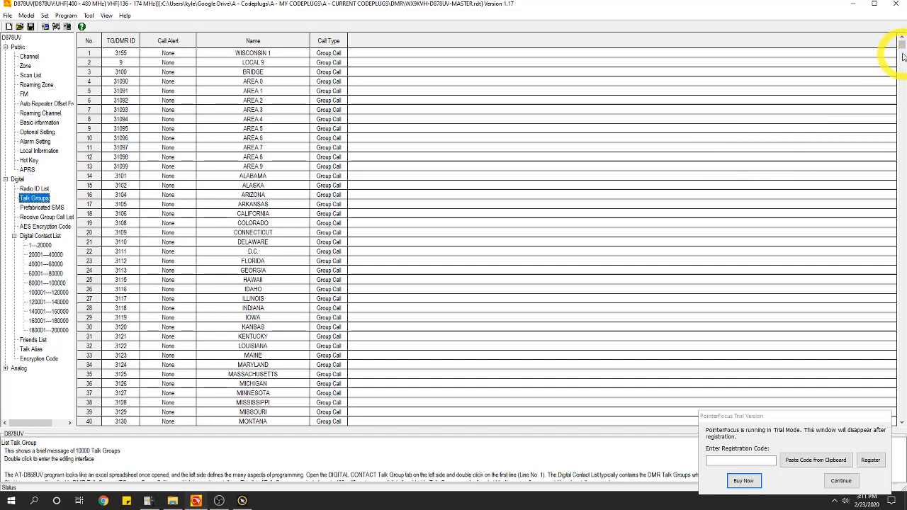
# Scan the master talk groups, then inspect channel 500's contact and close it unchanged
pyautogui.moveTo(901, 51)
pyautogui.mouseDown()
pyautogui.moveTo(901, 68)
pyautogui.moveTo(902, 43)
pyautogui.mouseUp()
pyautogui.click(901, 421)
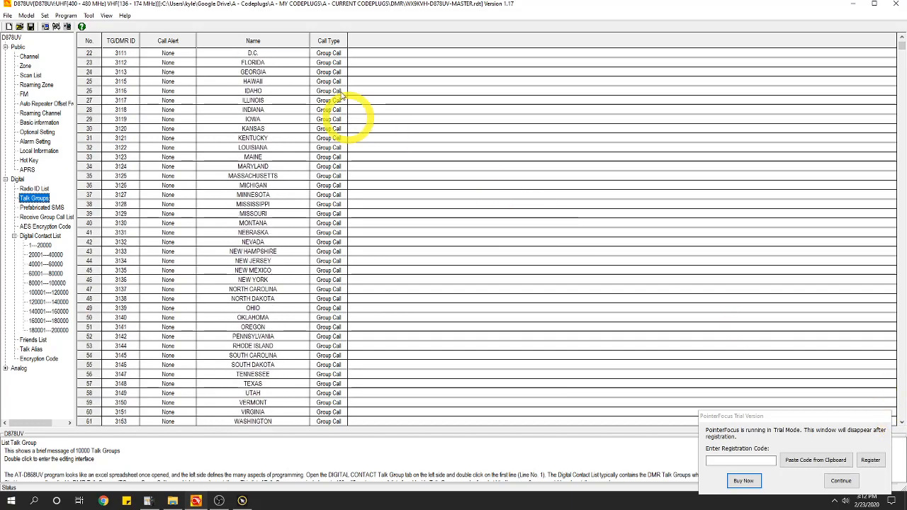
pyautogui.click(29, 56)
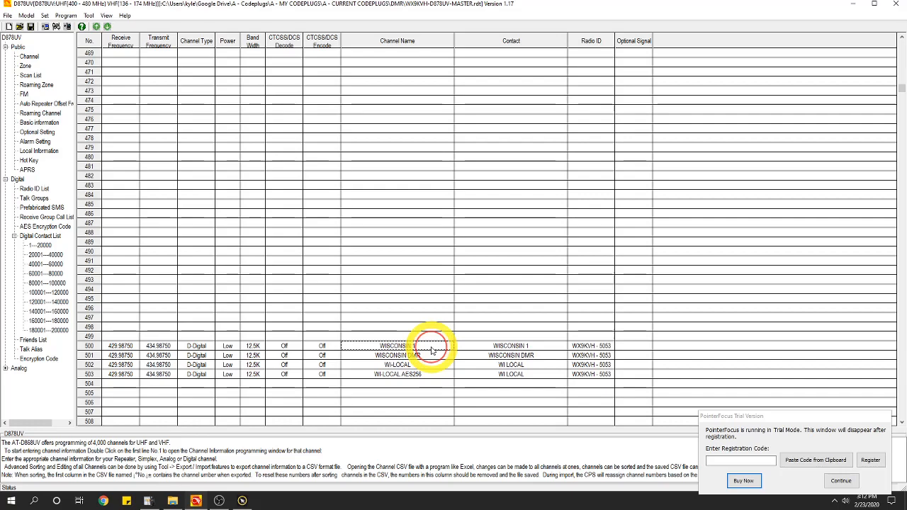
pyautogui.doubleClick(535, 347)
pyautogui.click(559, 147)
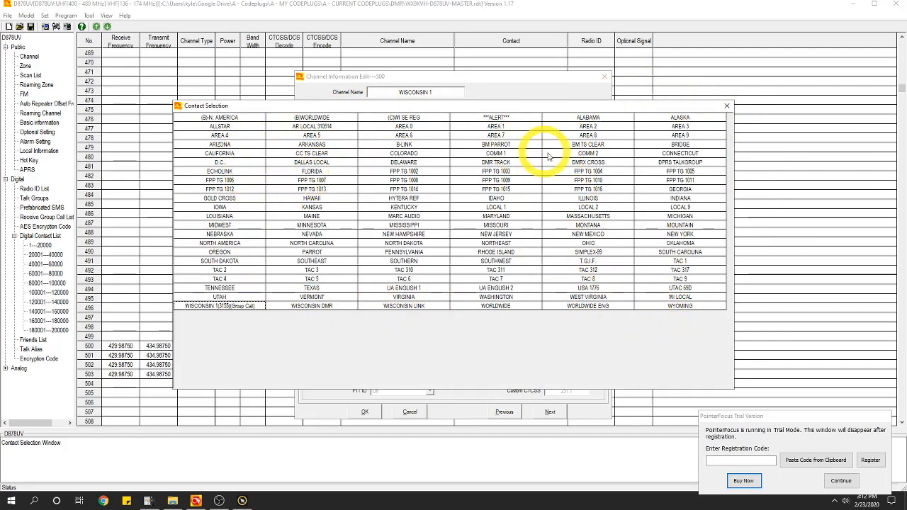
pyautogui.click(604, 78)
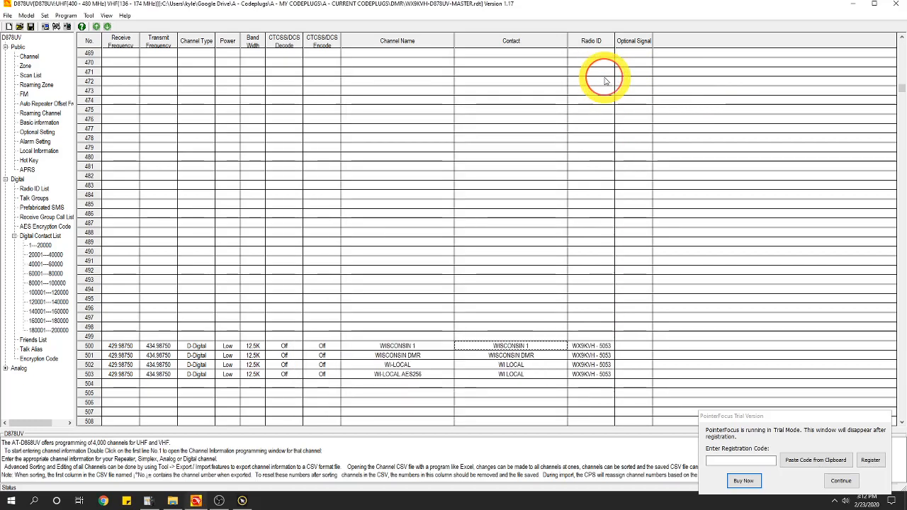
# Widen the side tree panel and show the Digital Contact List for 1---20000
pyautogui.moveTo(898, 85); pyautogui.dragTo(900, 40)
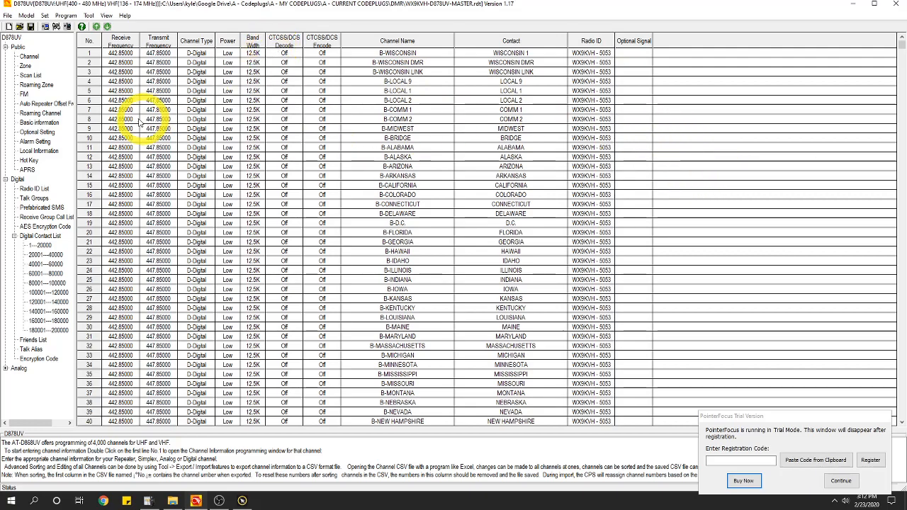
pyautogui.moveTo(74, 126); pyautogui.dragTo(100, 129)
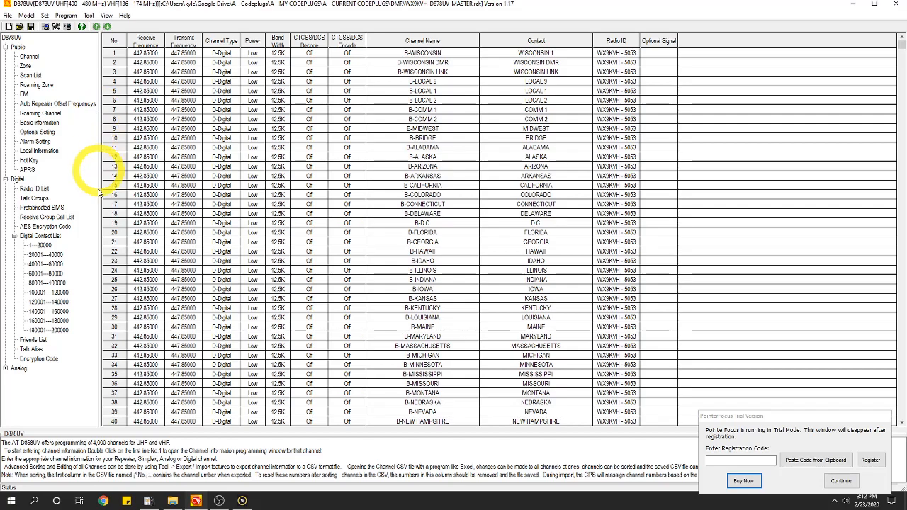
pyautogui.click(32, 245)
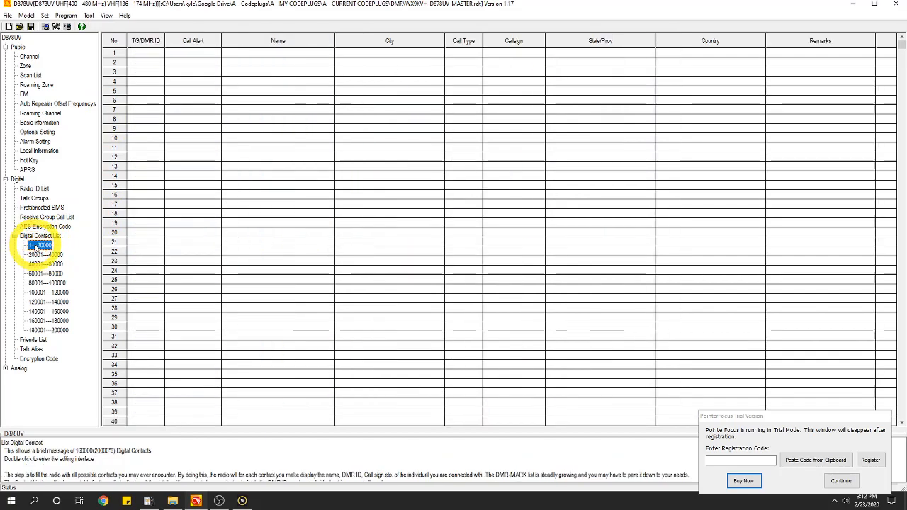